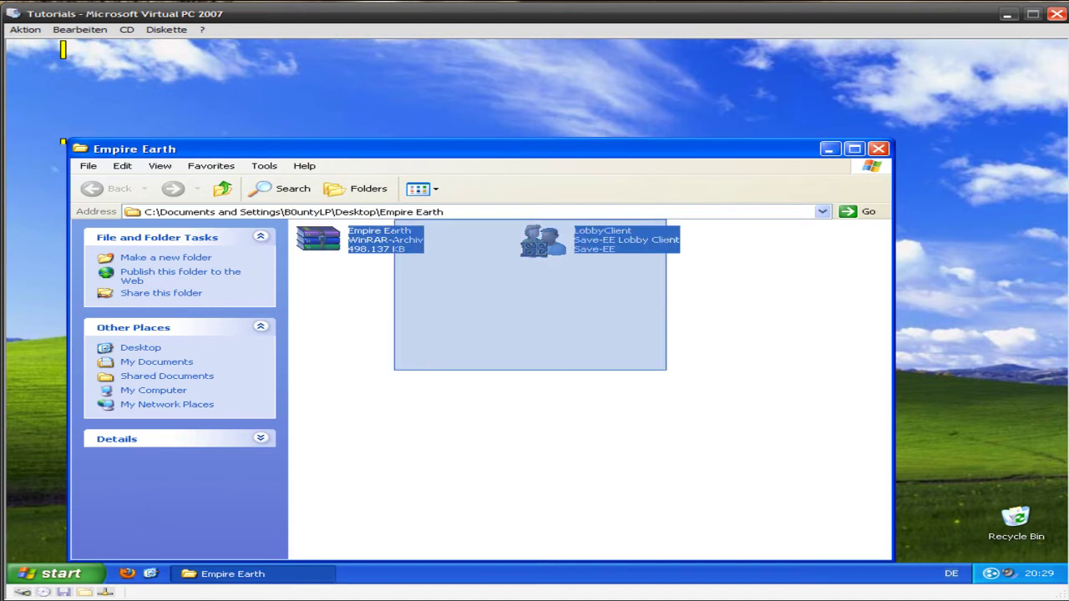
# - Extract the Empire Earth archive into its own Empire Earth subfolder and move the extraction progress window aside
pyautogui.click(321, 244)
pyautogui.rightClick(317, 244)
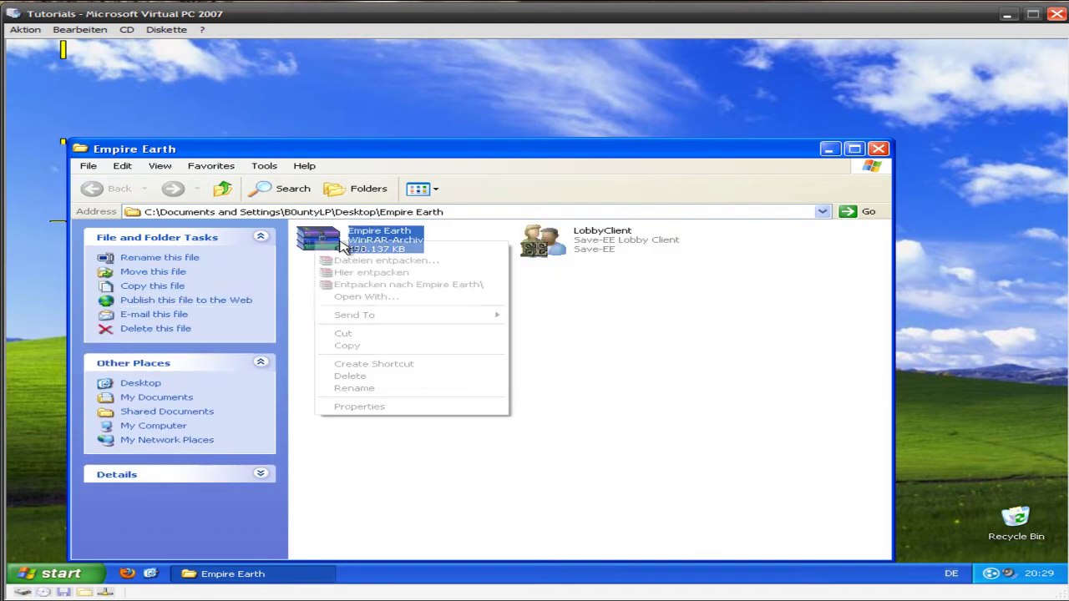
pyautogui.click(381, 287)
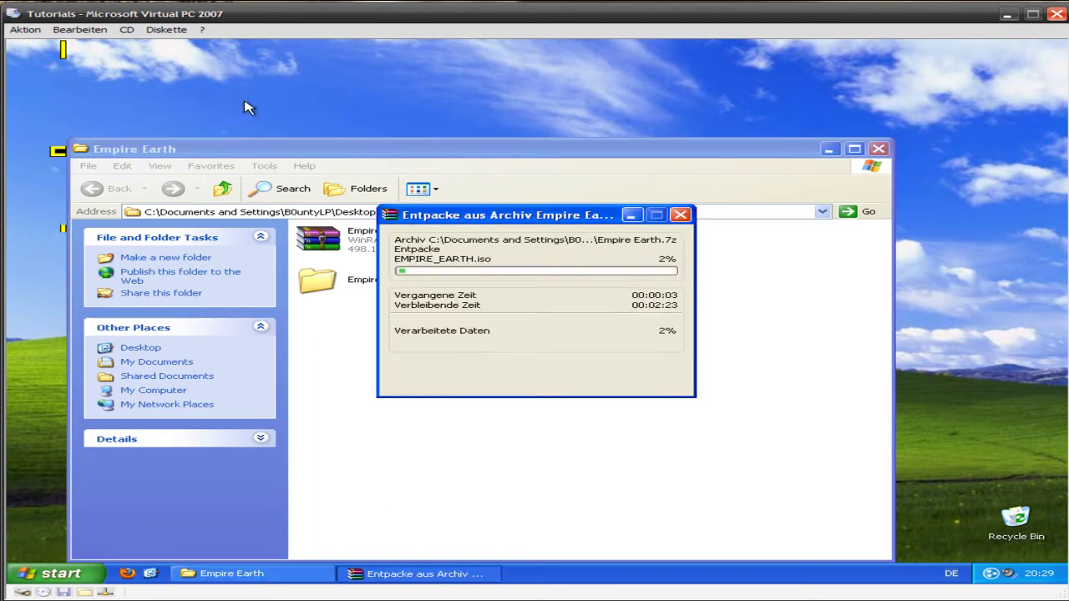
pyautogui.moveTo(414, 216); pyautogui.dragTo(706, 242)
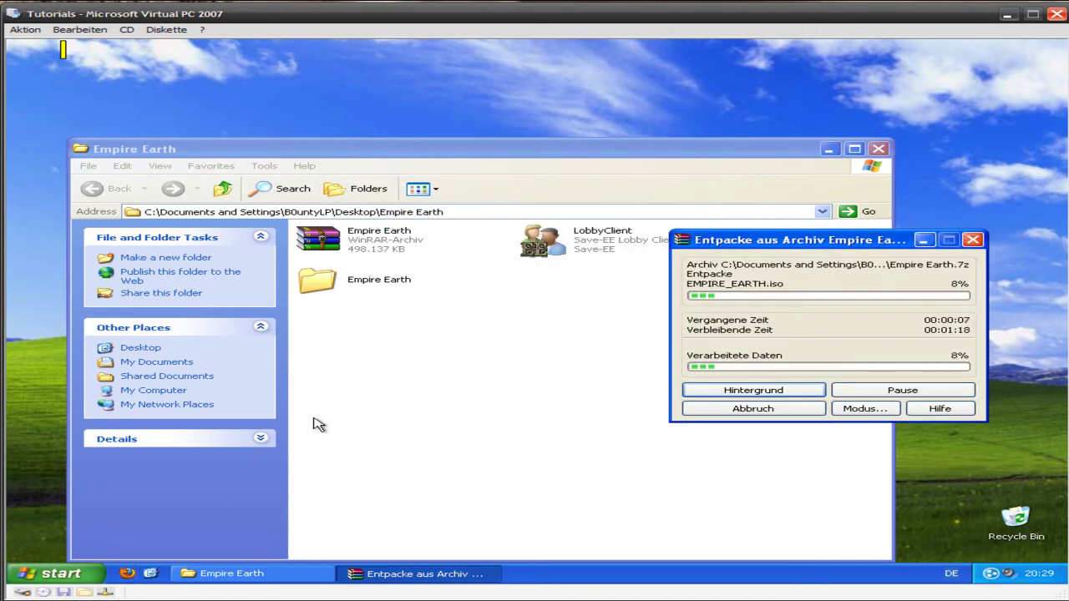
pyautogui.click(398, 350)
pyautogui.click(388, 244)
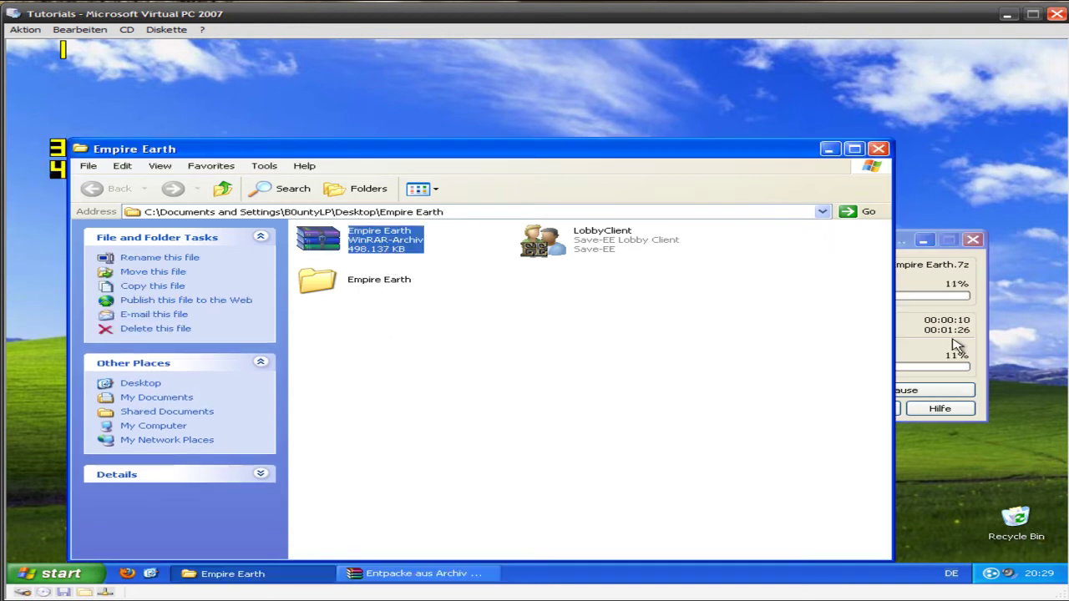
pyautogui.click(984, 357)
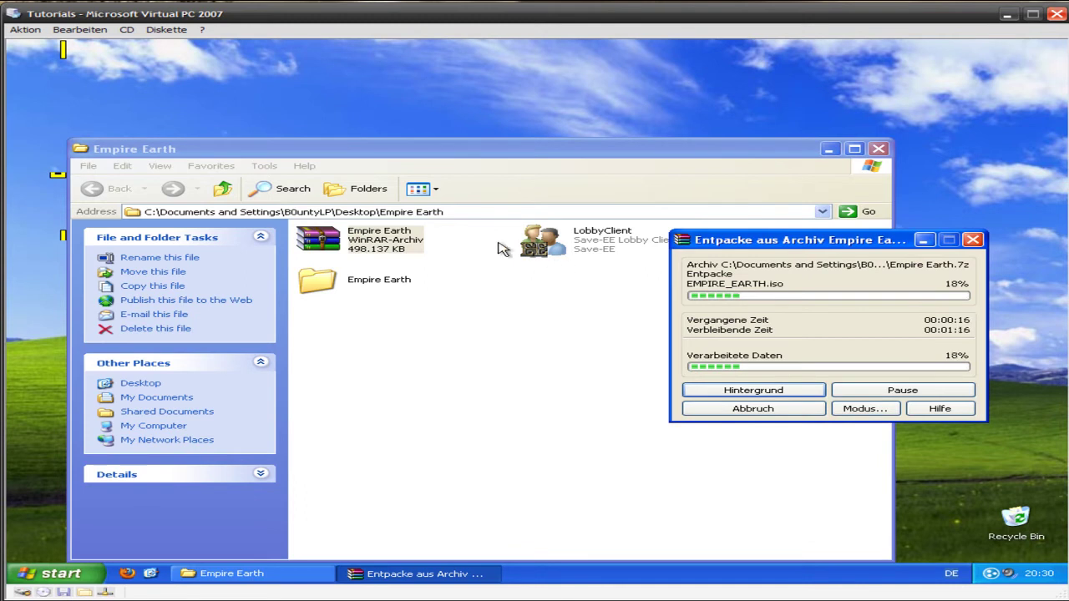
pyautogui.rightClick(499, 242)
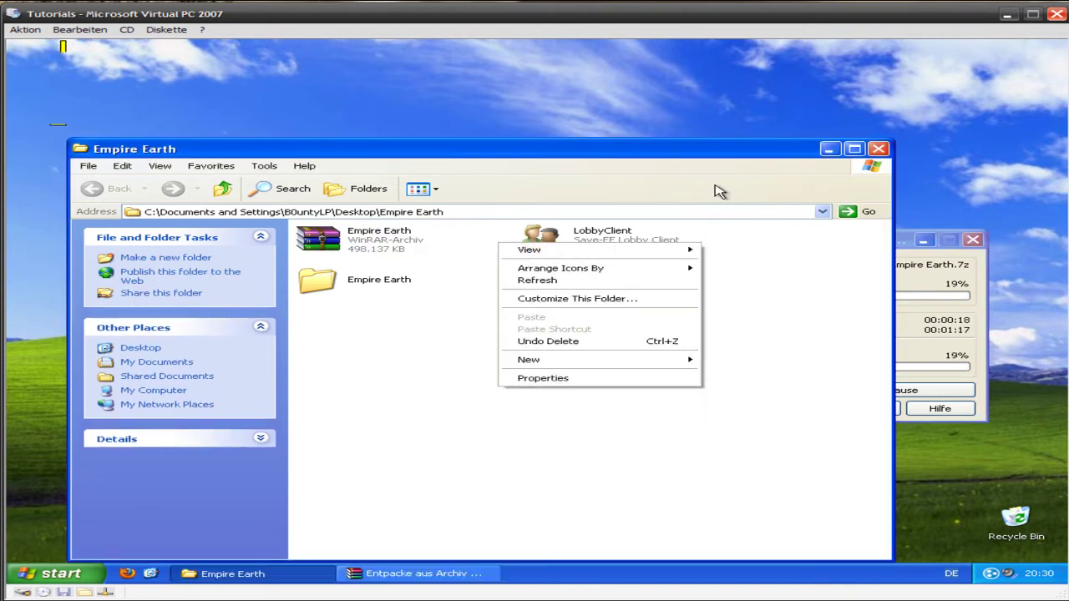
pyautogui.click(656, 514)
pyautogui.click(902, 325)
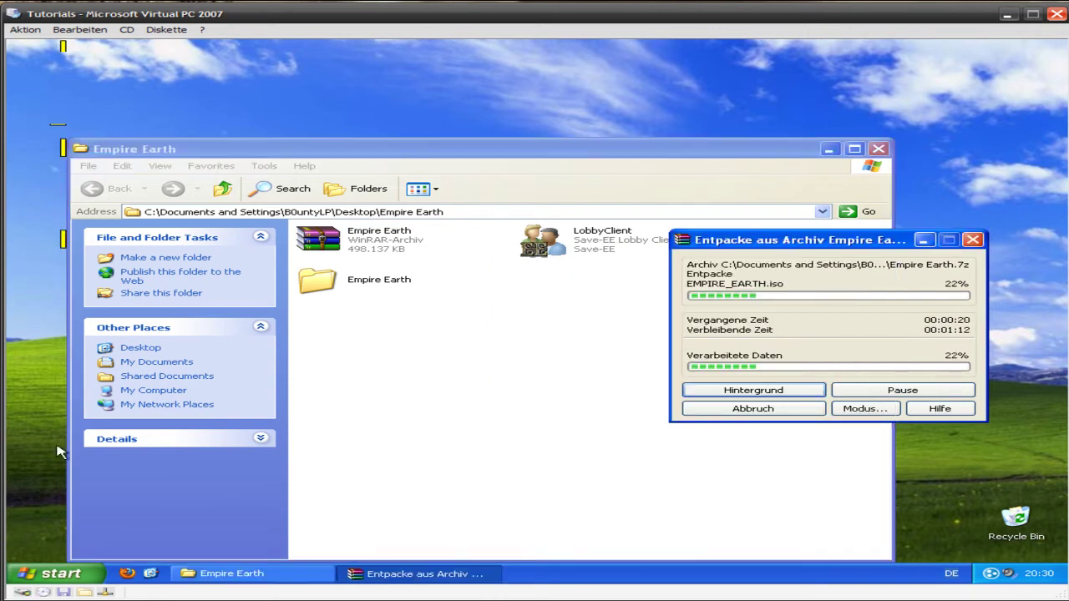
pyautogui.click(54, 574)
pyautogui.click(683, 539)
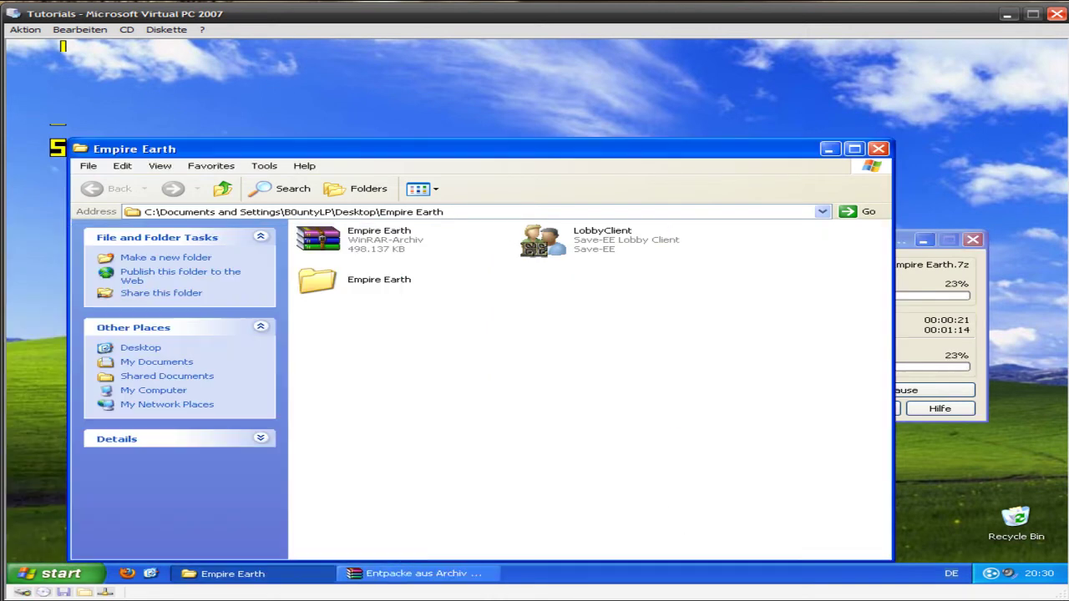
# - View the LogMeIn Hamachi network window, minimize it and return to the extraction progress
pyautogui.click(992, 574)
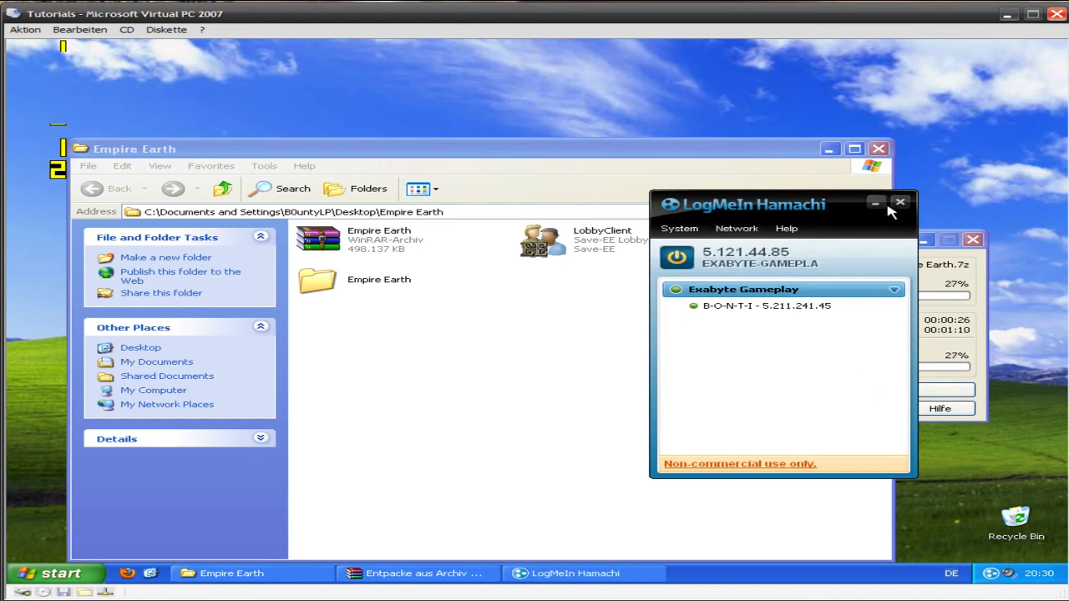
pyautogui.click(876, 203)
pyautogui.click(902, 290)
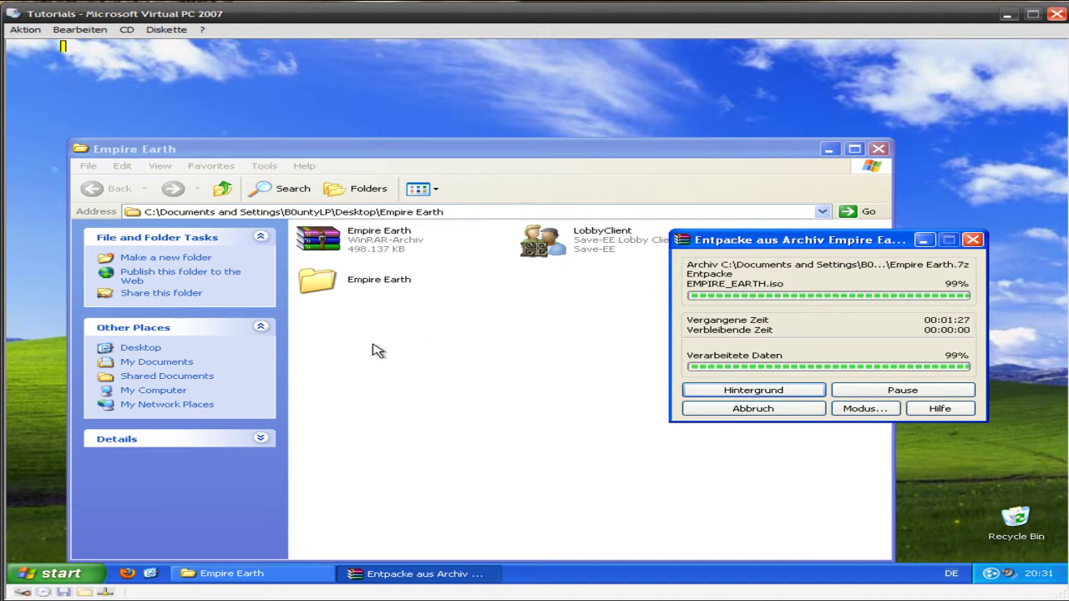
# - Open the extracted Empire Earth folder and the Empire Earth folder nested inside it
pyautogui.click(338, 286)
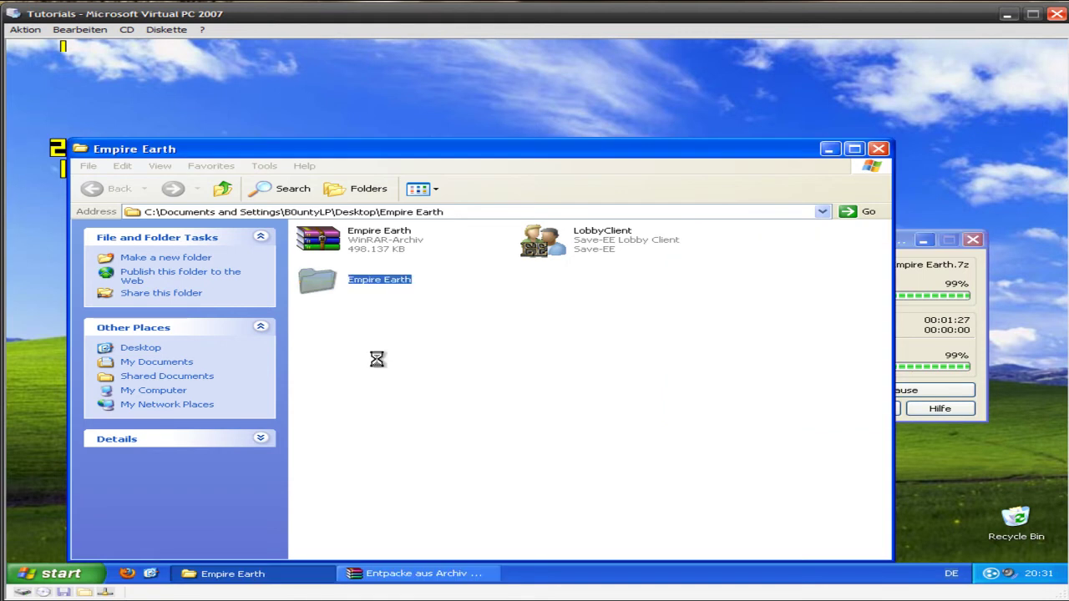
pyautogui.doubleClick(320, 293)
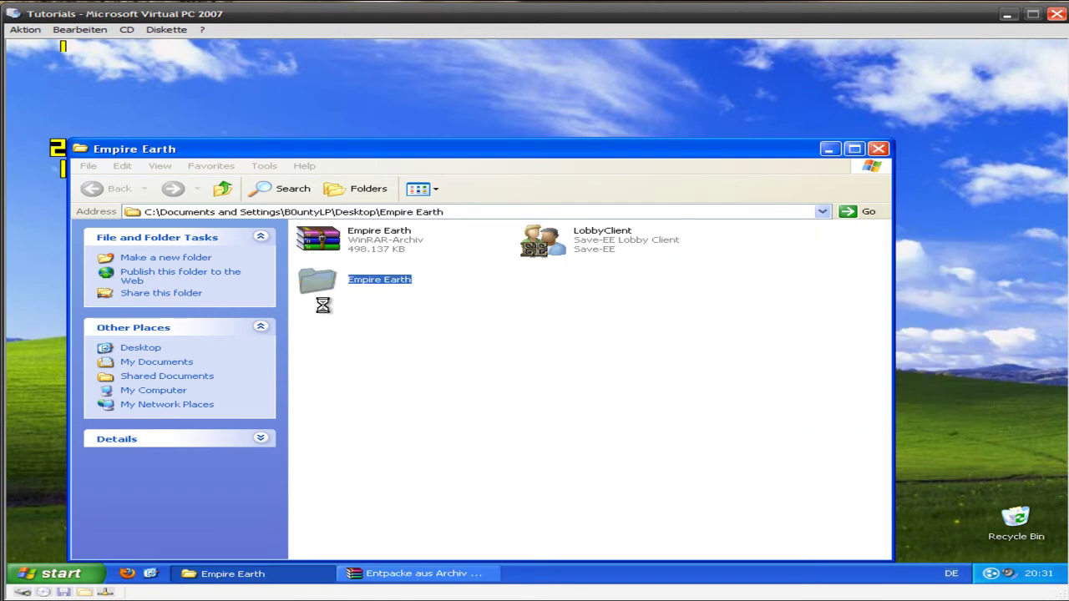
pyautogui.doubleClick(317, 242)
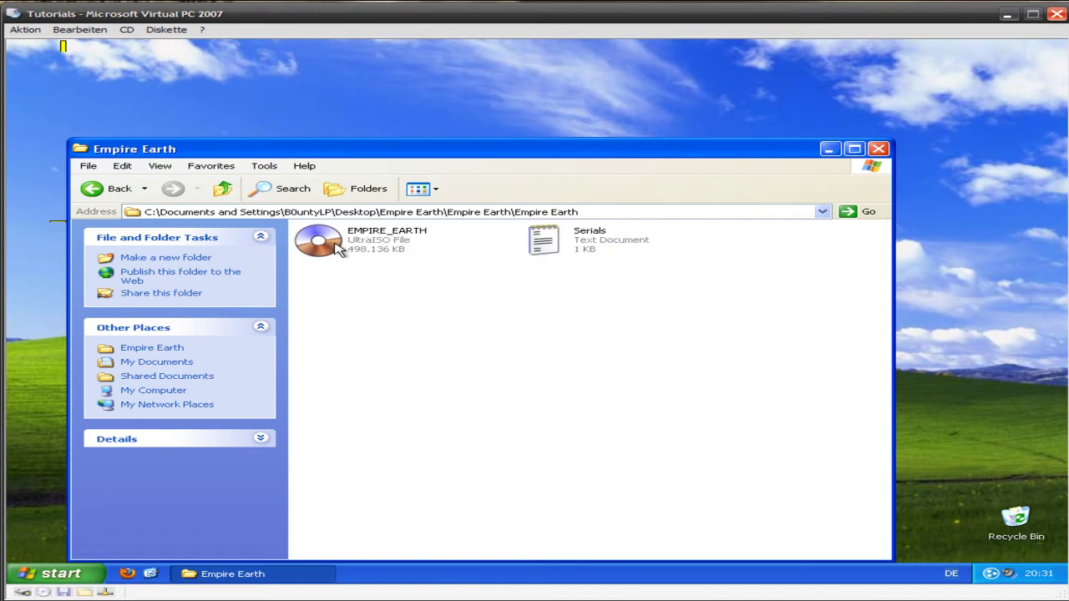
# - Mount the EMPIRE_EARTH disc image on virtual drive E: using UltraISO
pyautogui.click(343, 243)
pyautogui.rightClick(341, 239)
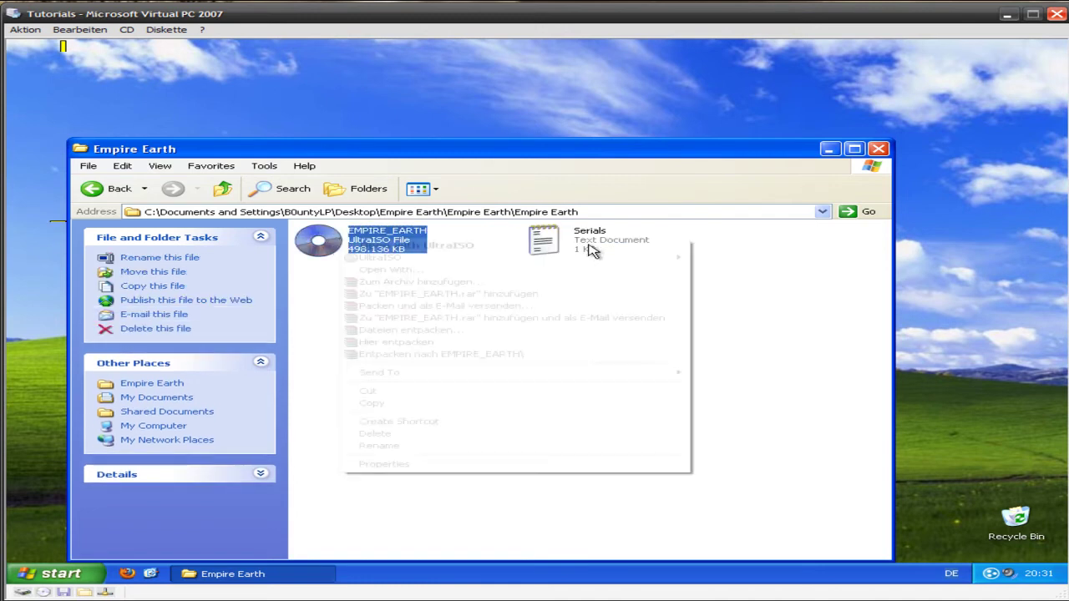
pyautogui.moveTo(560, 261)
pyautogui.click(607, 259)
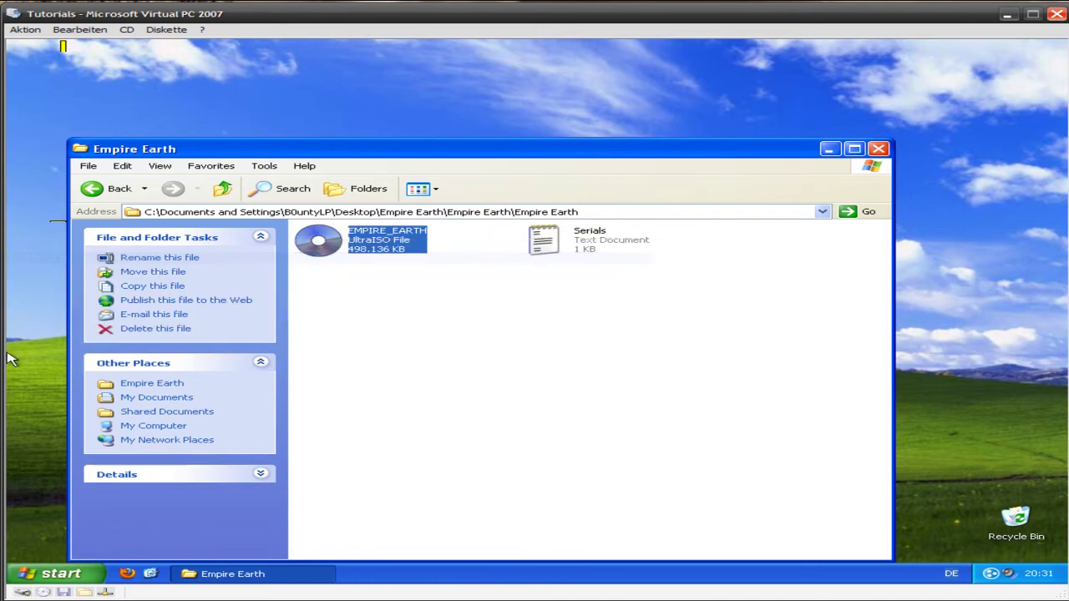
# - Open My Computer and show the contents of the mounted EMPIRE_EARTH disc in CD drive E:
pyautogui.click(84, 574)
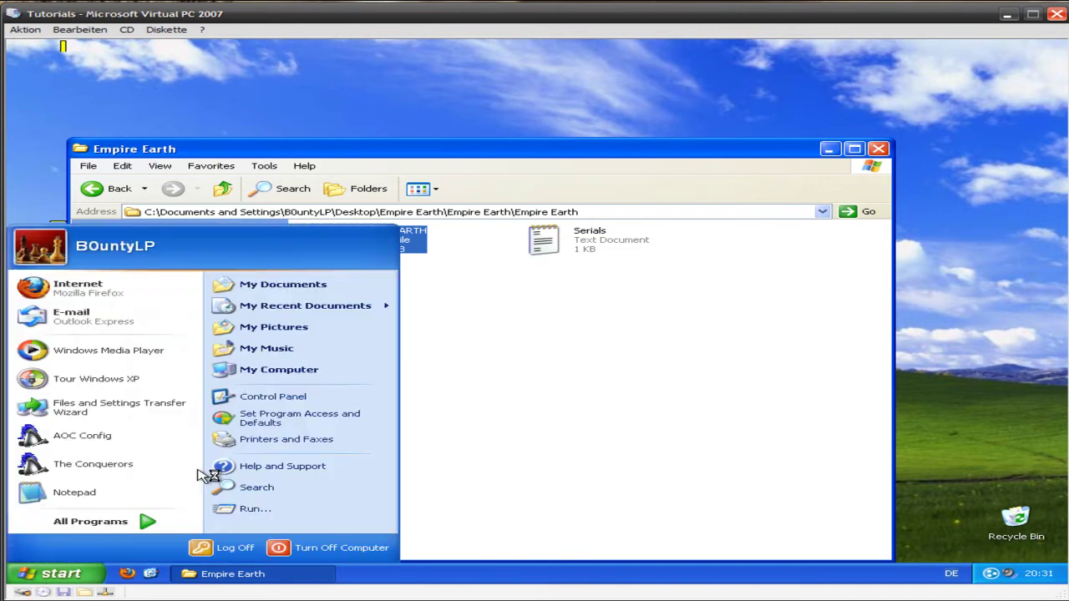
pyautogui.click(298, 371)
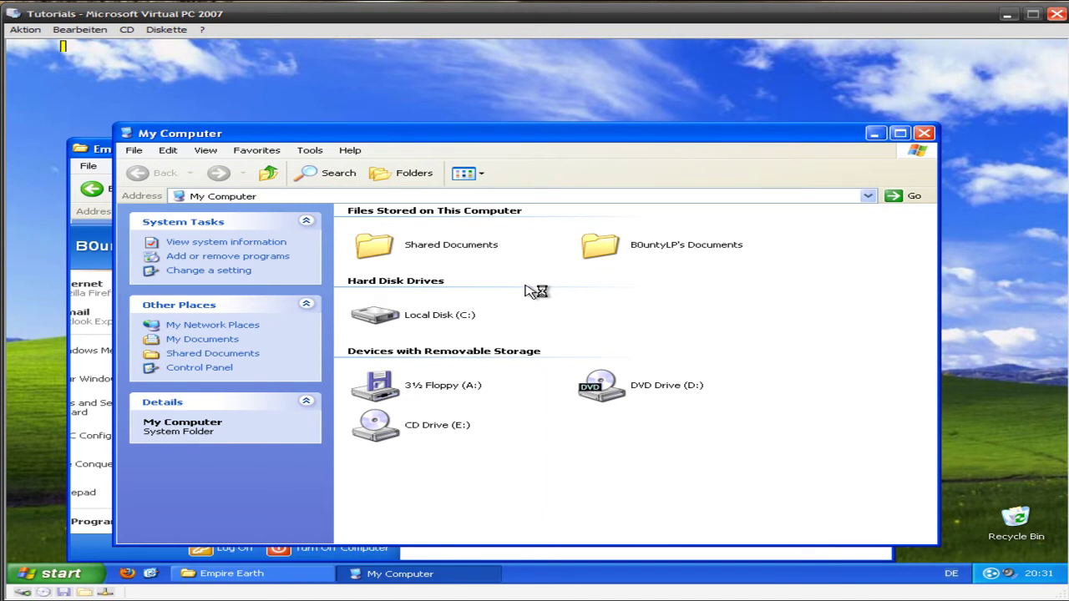
pyautogui.click(462, 427)
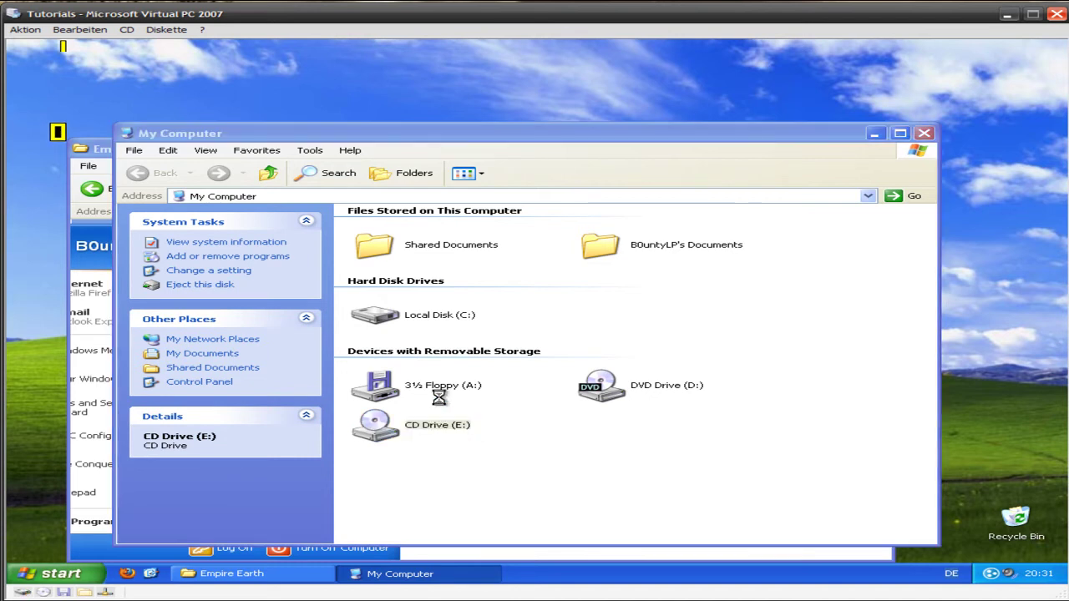
pyautogui.click(683, 336)
pyautogui.click(654, 389)
pyautogui.click(660, 333)
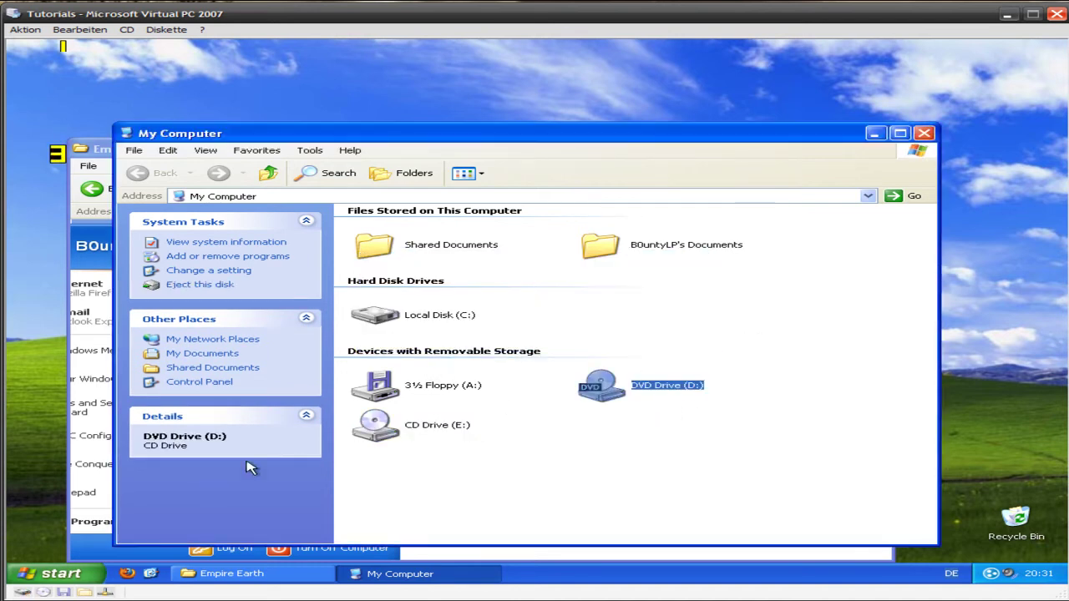
pyautogui.click(370, 433)
pyautogui.rightClick(370, 436)
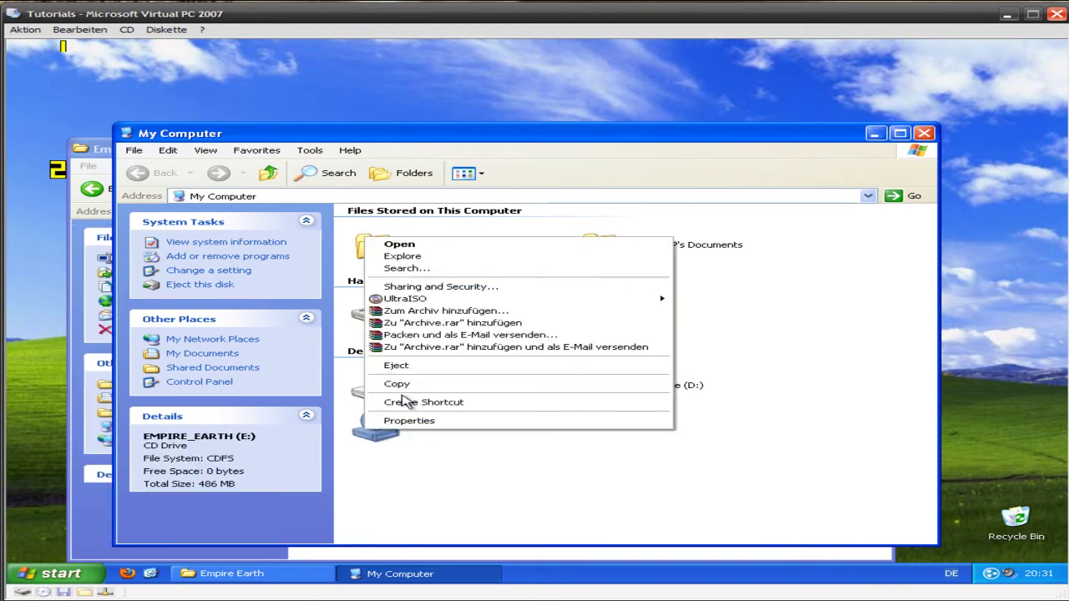
pyautogui.click(436, 245)
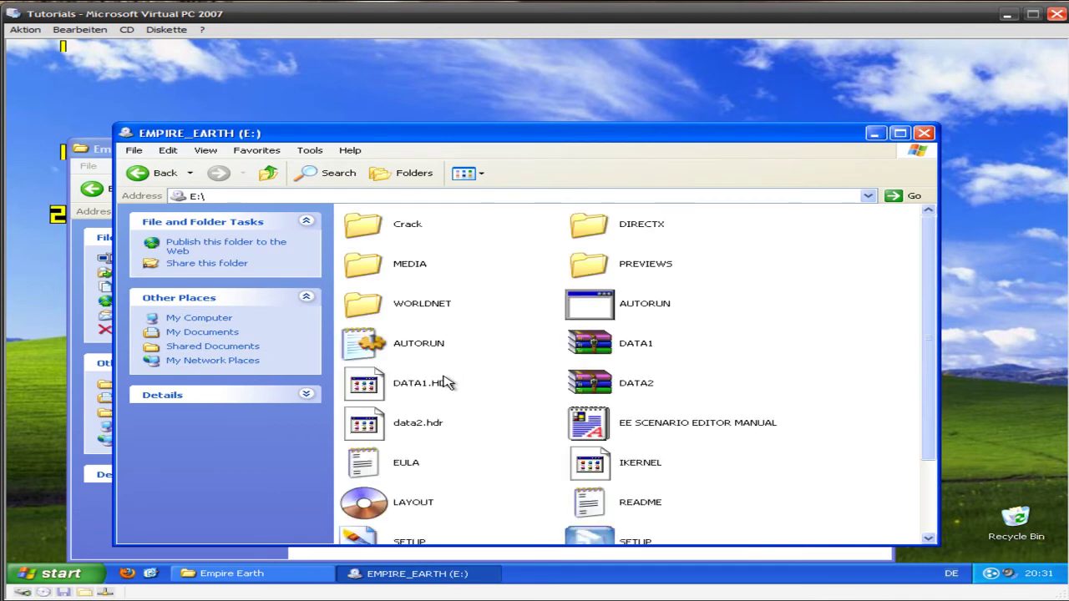
# - Look through the disc's files and start the Empire Earth installation from the disc's autorun welcome window
pyautogui.scroll(-3, 523, 278)
pyautogui.scroll(3, 490, 359)
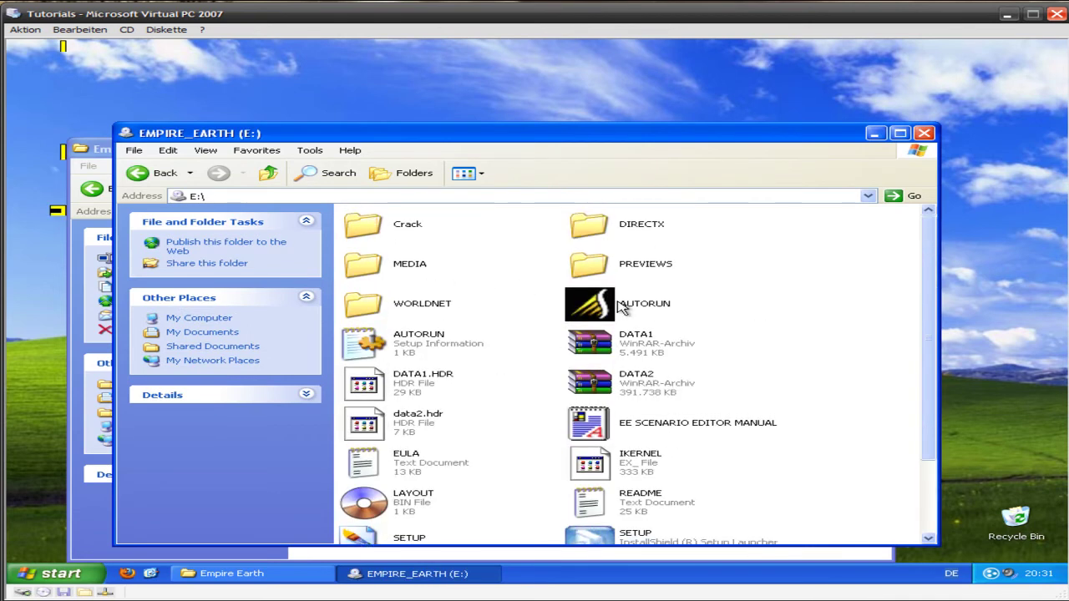
pyautogui.scroll(-3, 816, 368)
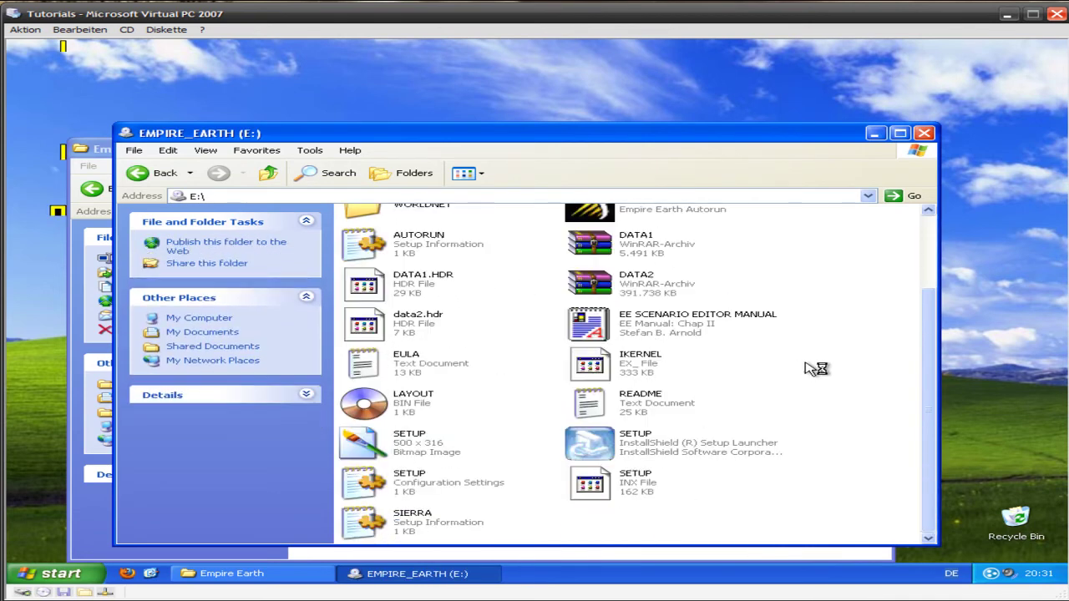
pyautogui.scroll(3, 814, 369)
pyautogui.scroll(-3, 810, 369)
pyautogui.scroll(3, 802, 384)
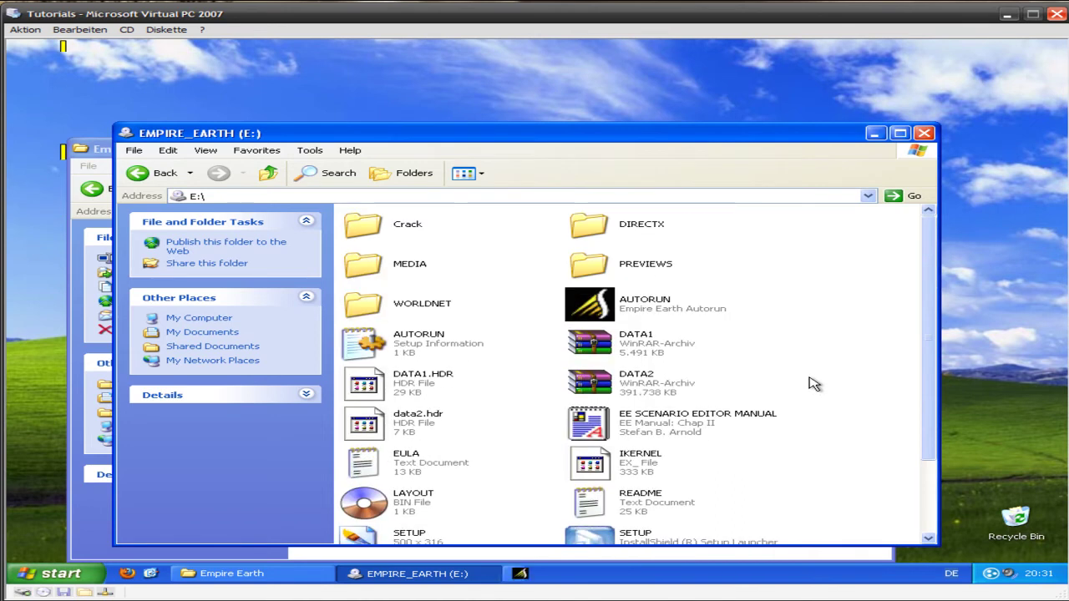
pyautogui.click(633, 575)
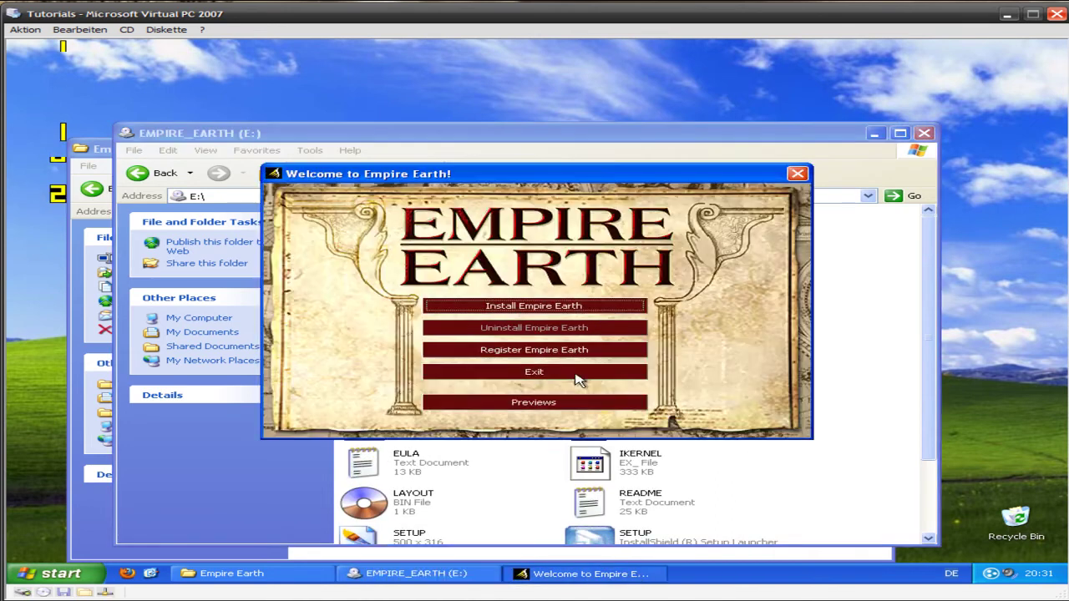
pyautogui.click(493, 310)
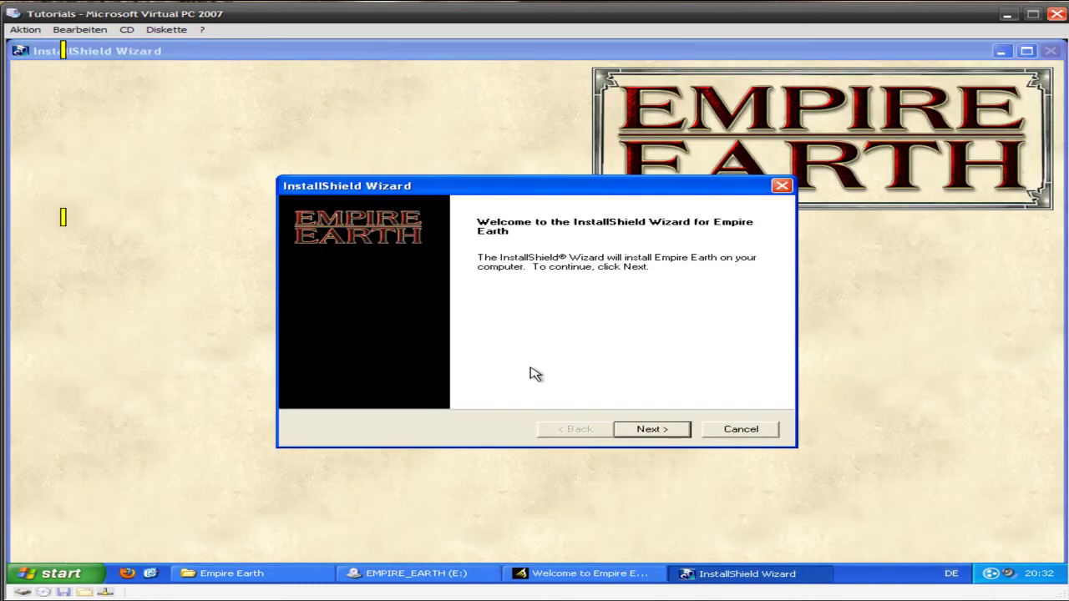
# - Go through the InstallShield Wizard with destination folder C:\Sierra\Empire Earth and start copying the files
pyautogui.click(635, 433)
pyautogui.click(637, 433)
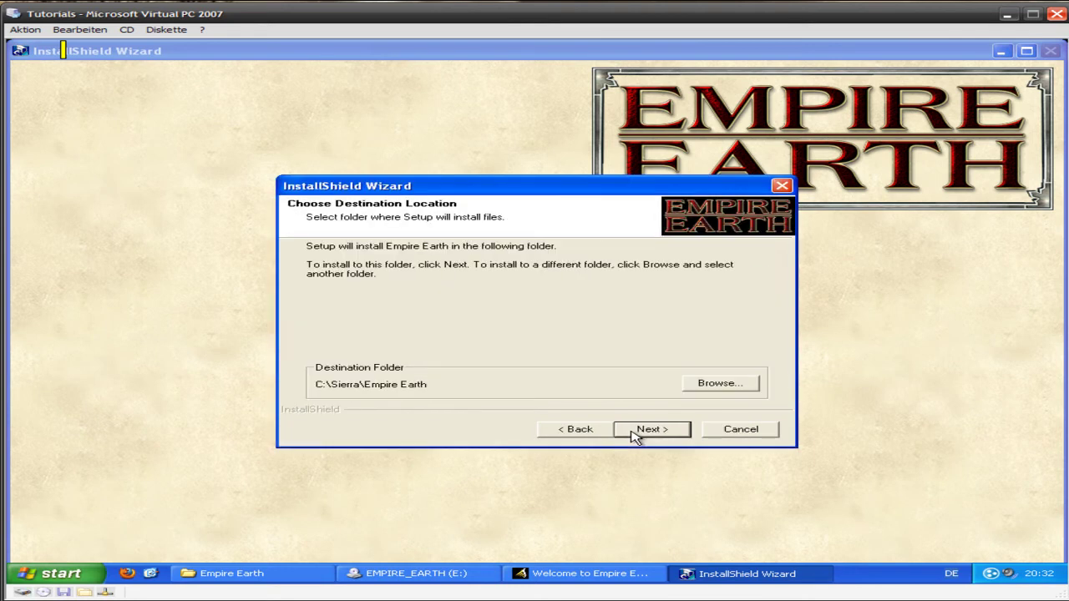
pyautogui.click(635, 433)
pyautogui.click(635, 432)
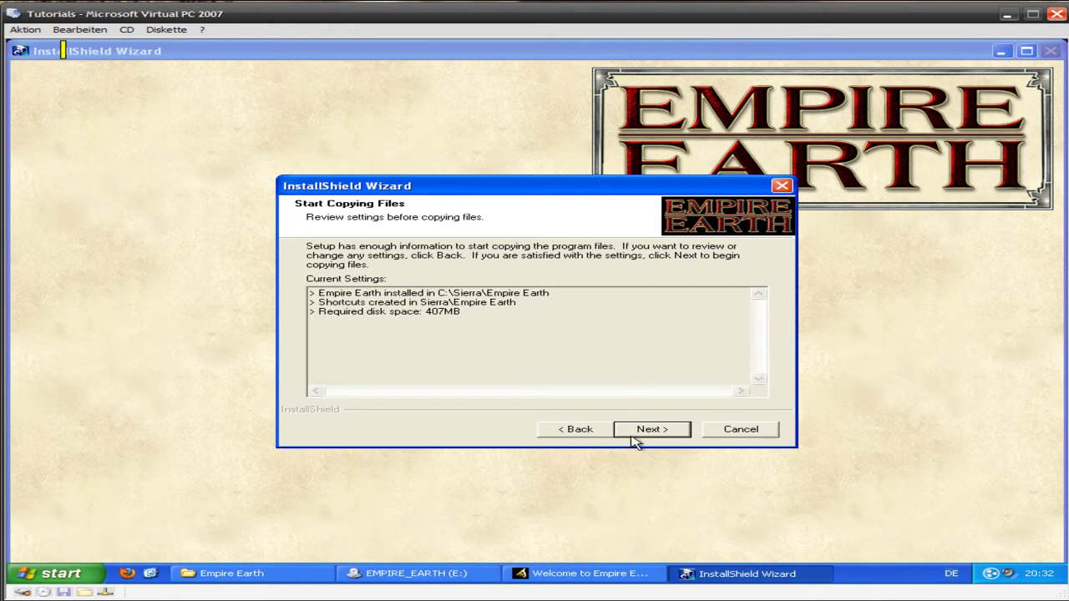
pyautogui.click(656, 575)
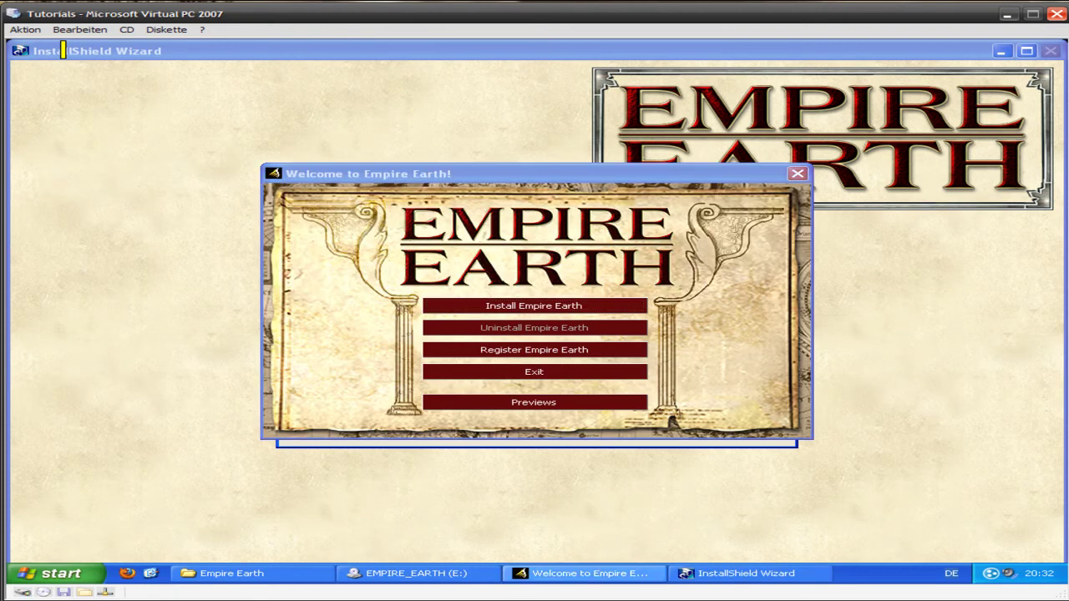
pyautogui.click(702, 574)
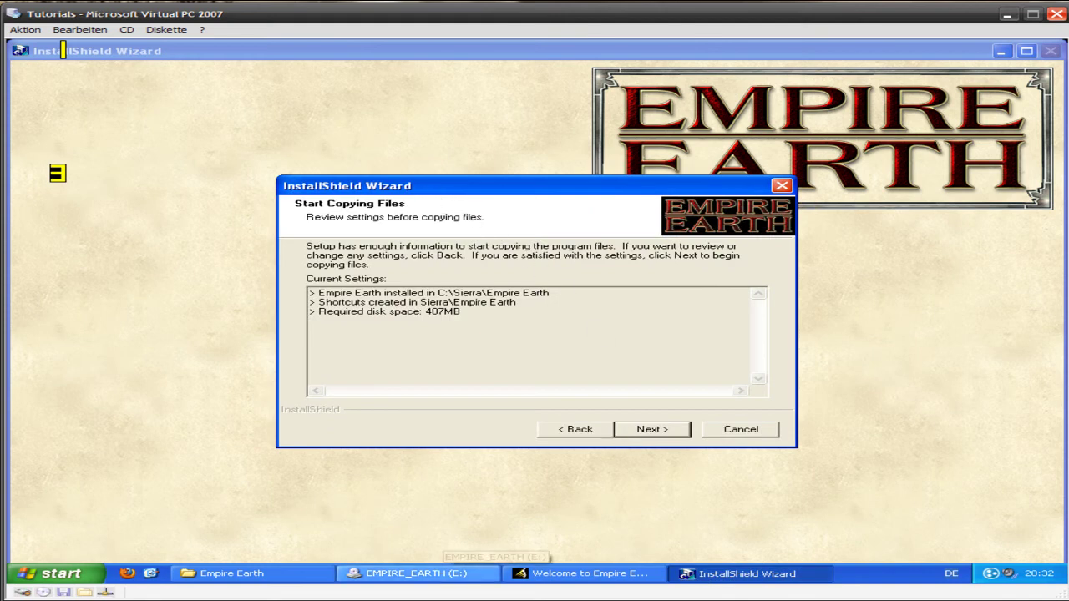
pyautogui.click(652, 429)
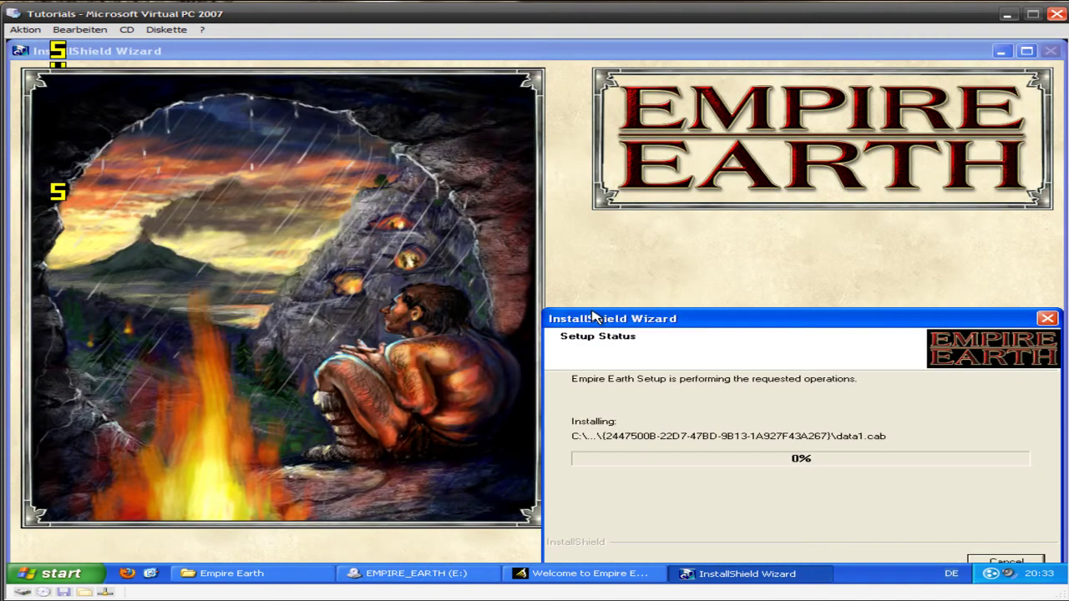
# - Finish the setup with a desktop shortcut for Empire Earth and without the AT&T WorldNet Service shortcuts
pyautogui.moveTo(594, 314); pyautogui.dragTo(342, 127)
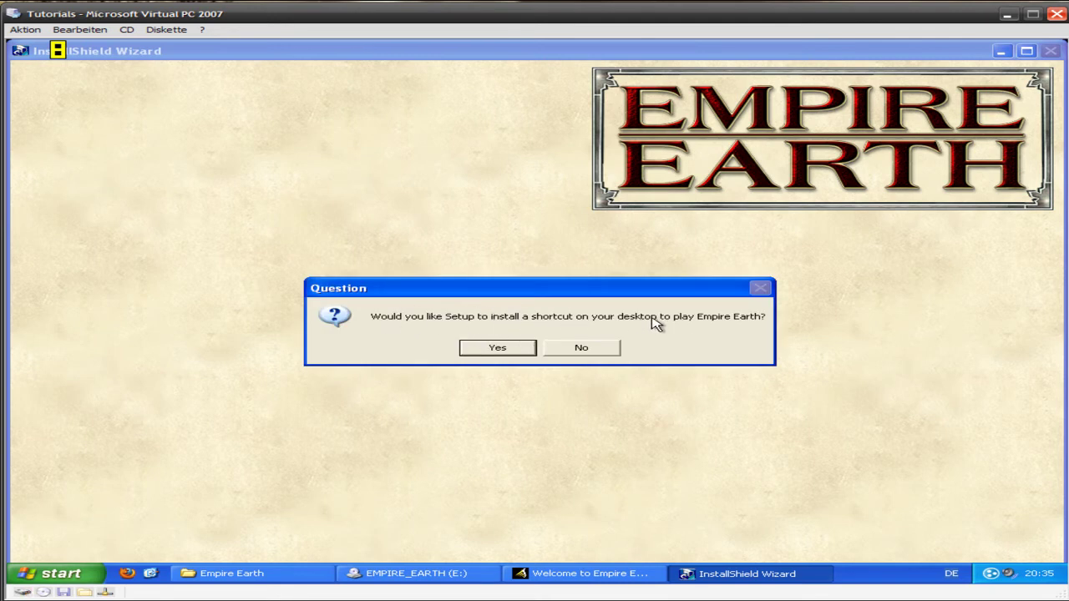
pyautogui.click(477, 350)
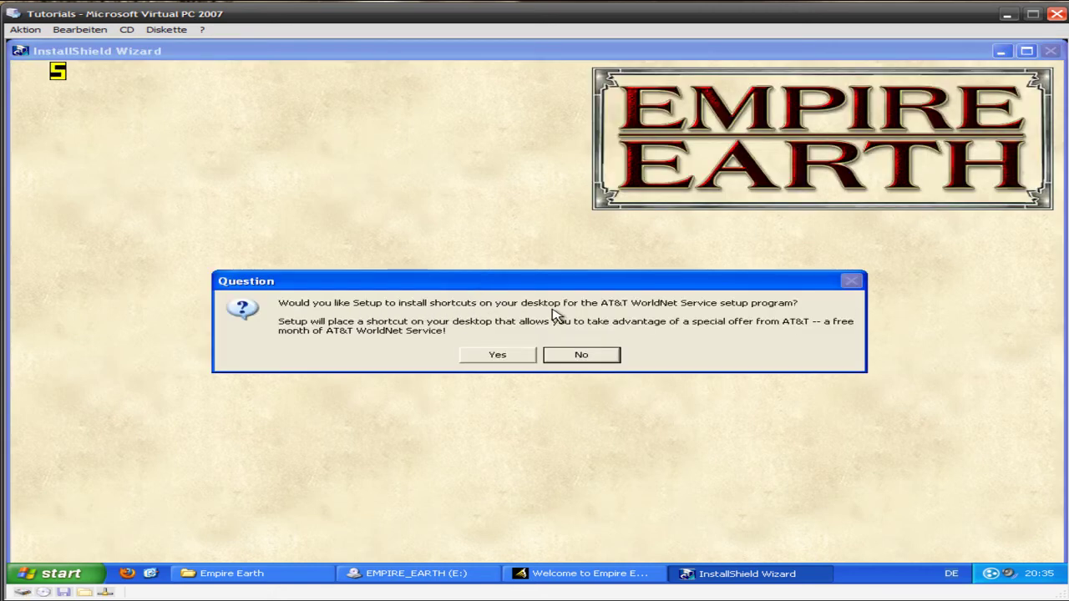
pyautogui.click(593, 355)
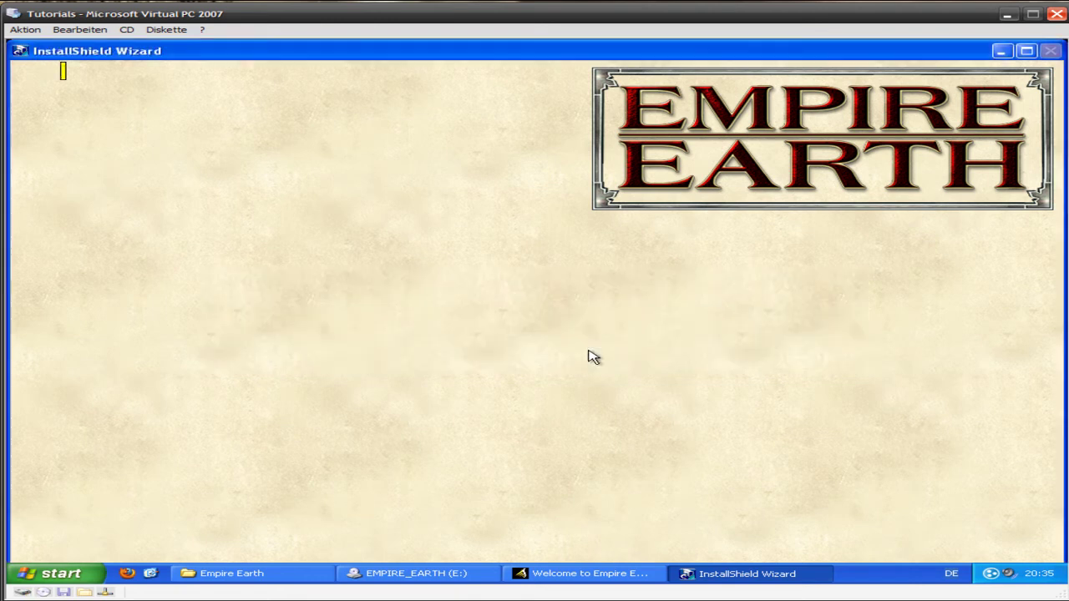
pyautogui.click(505, 292)
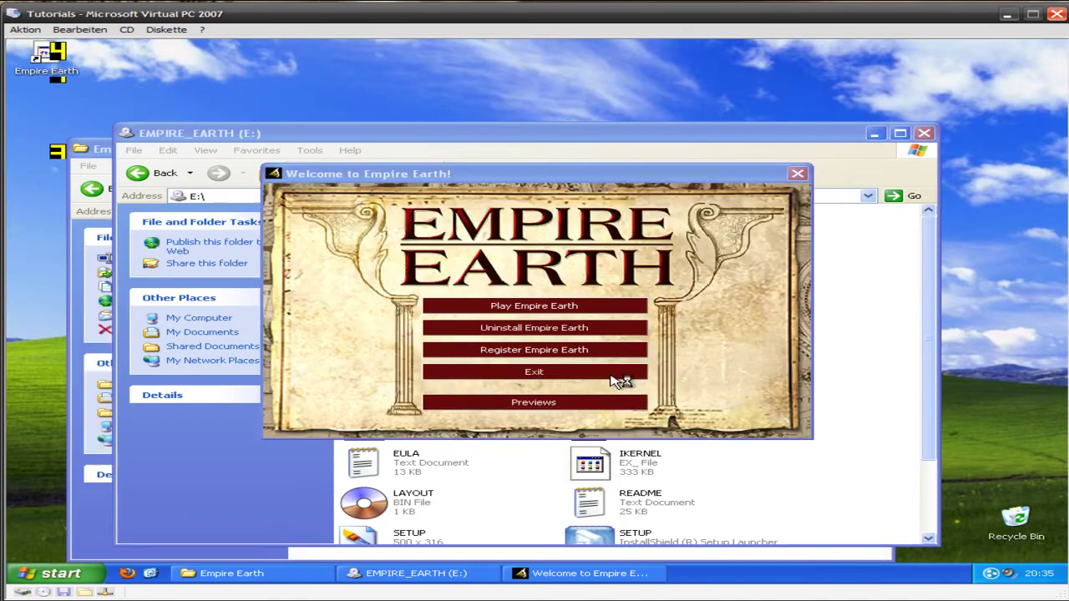
# - Exit the Empire Earth welcome window and bring up the Empire Earth folder with nothing selected
pyautogui.click(560, 375)
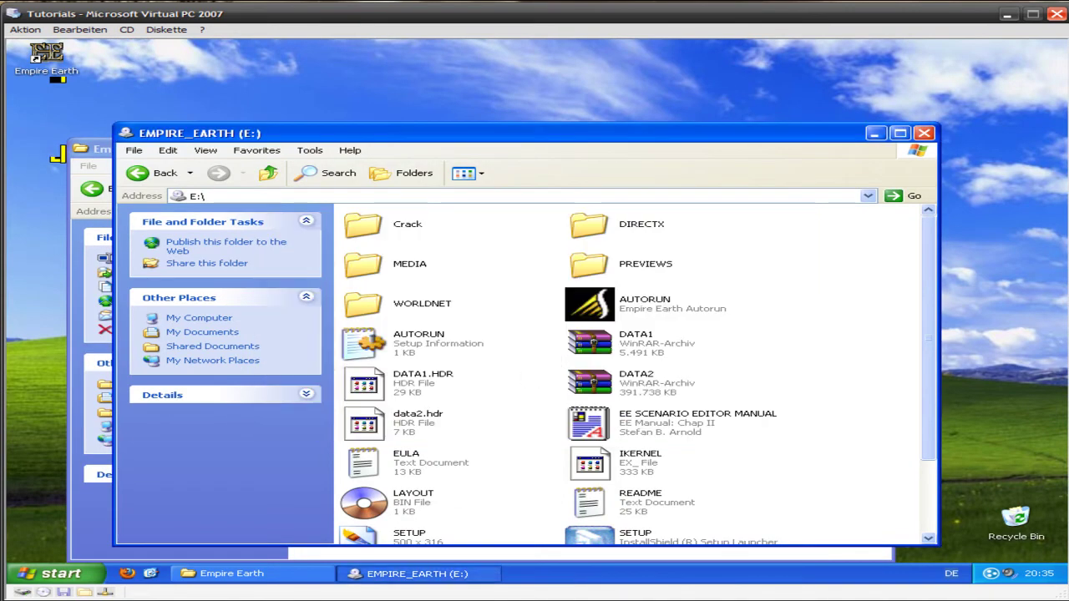
pyautogui.click(424, 574)
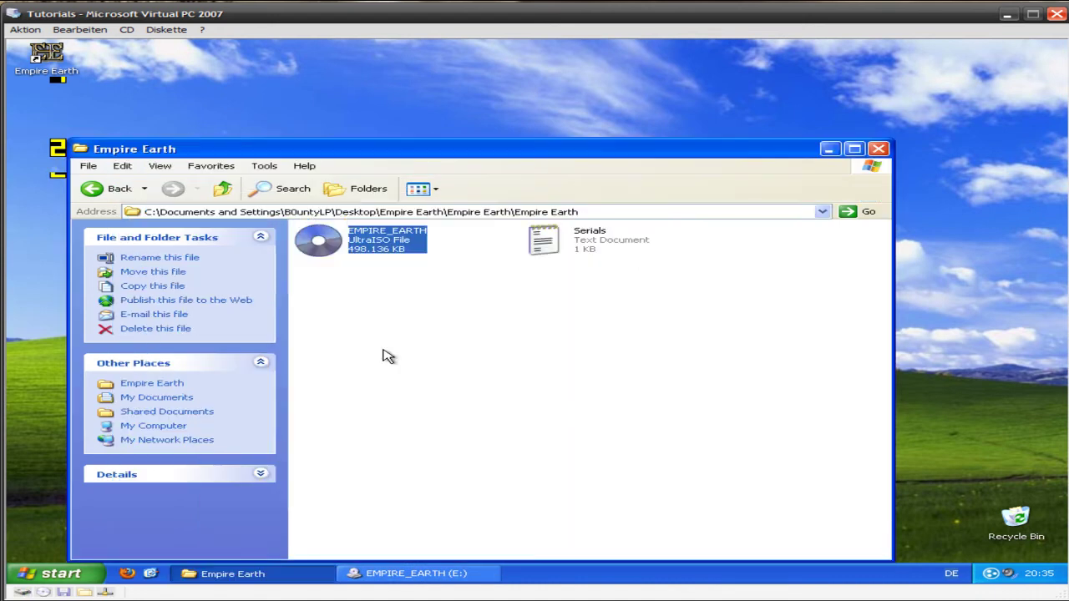
pyautogui.click(408, 352)
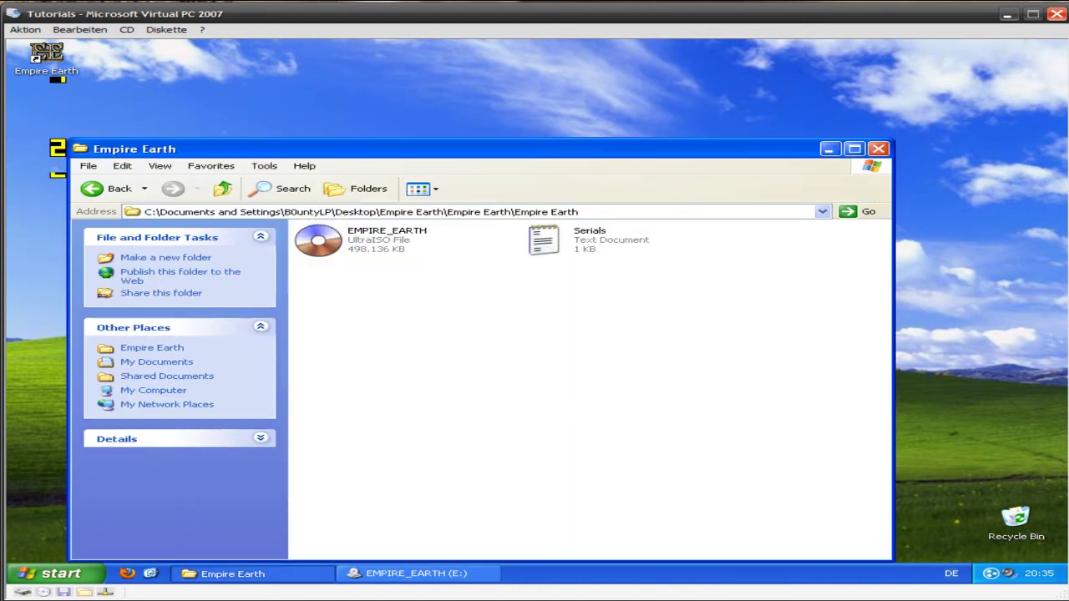
pyautogui.click(232, 574)
pyautogui.click(232, 573)
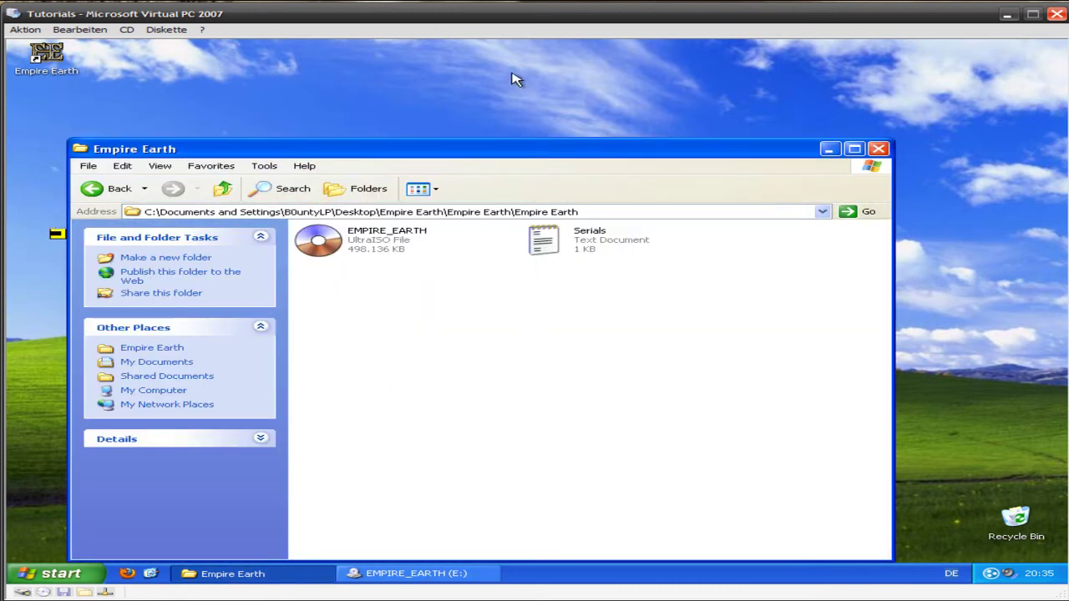
# - Accept the Microsoft DirectX 8.0 license agreement and go through the DirectX setup
pyautogui.moveTo(404, 151); pyautogui.dragTo(467, 154)
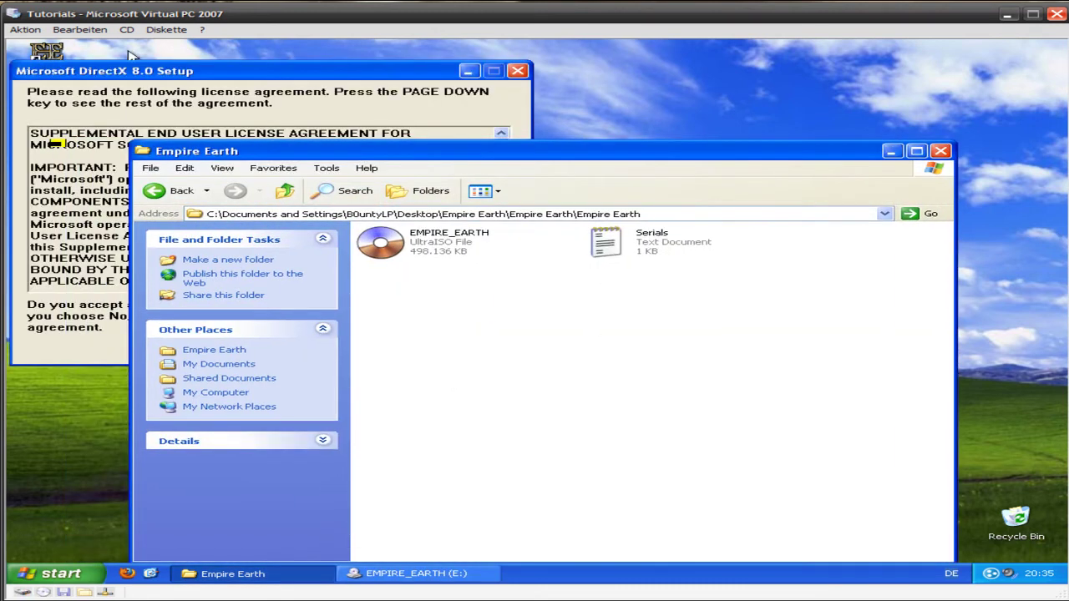
pyautogui.click(151, 73)
pyautogui.click(359, 348)
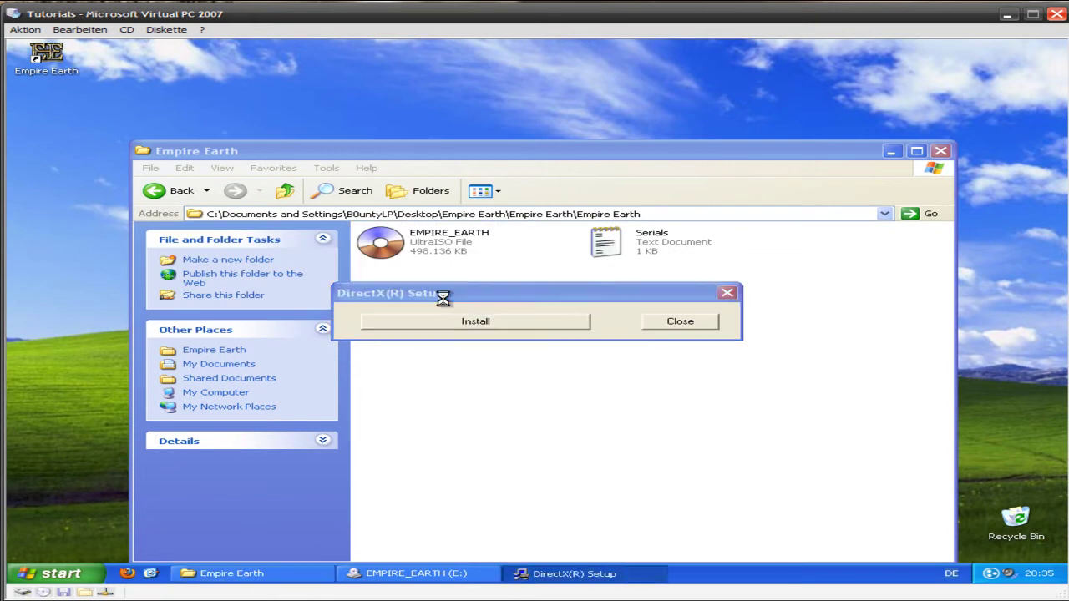
pyautogui.click(540, 349)
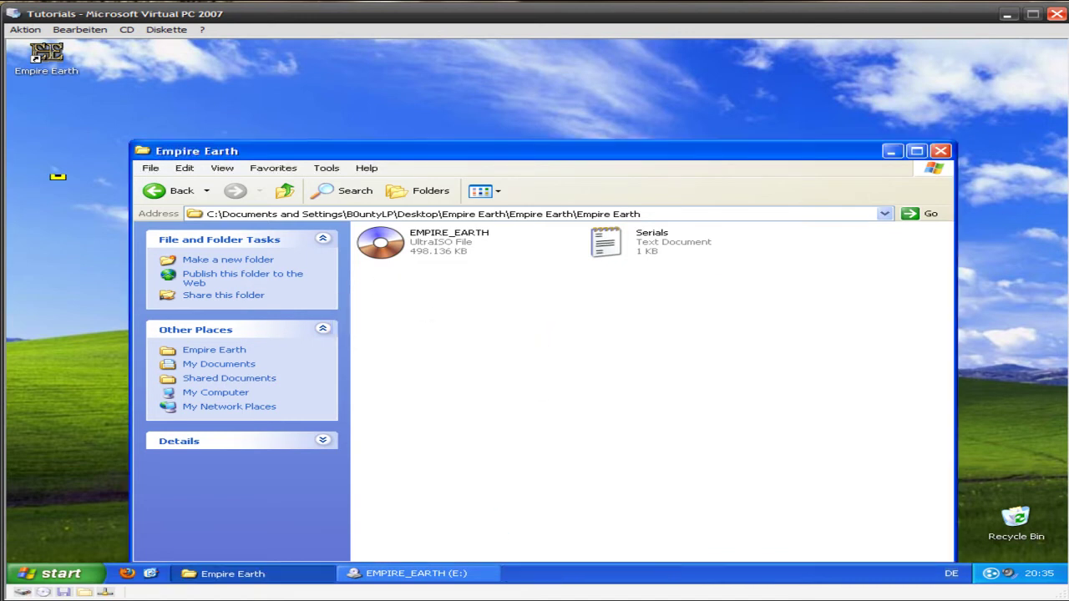
pyautogui.click(165, 189)
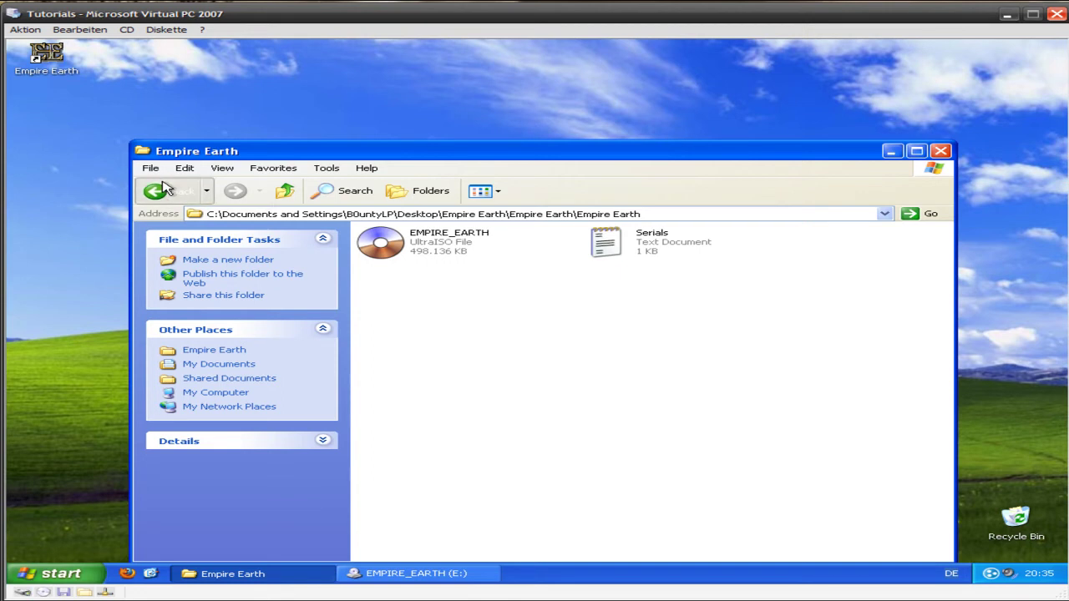
pyautogui.click(236, 191)
pyautogui.press('super')
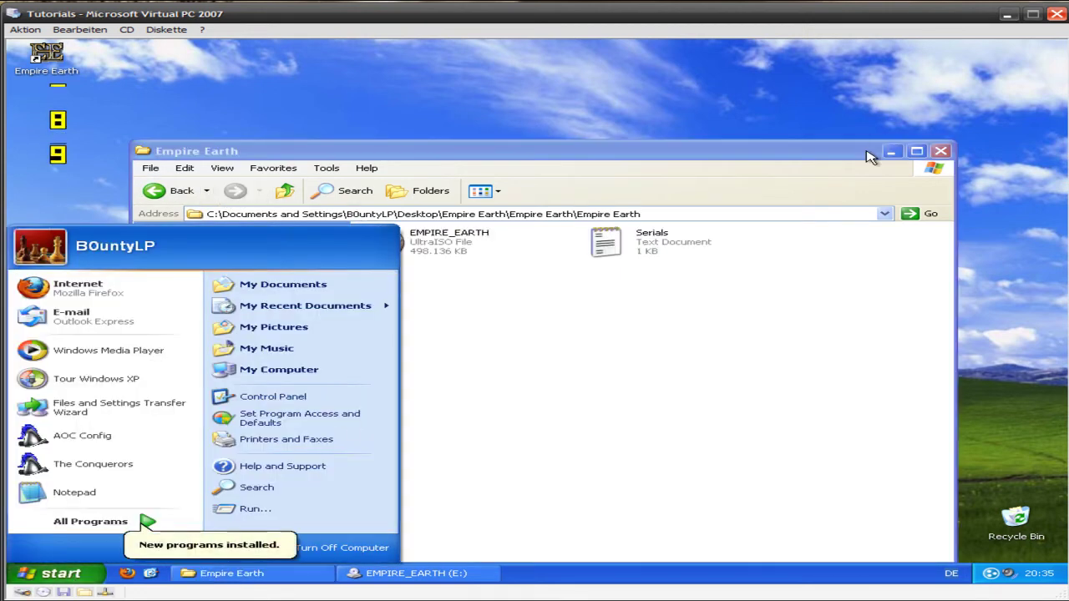
pyautogui.click(892, 151)
pyautogui.click(233, 574)
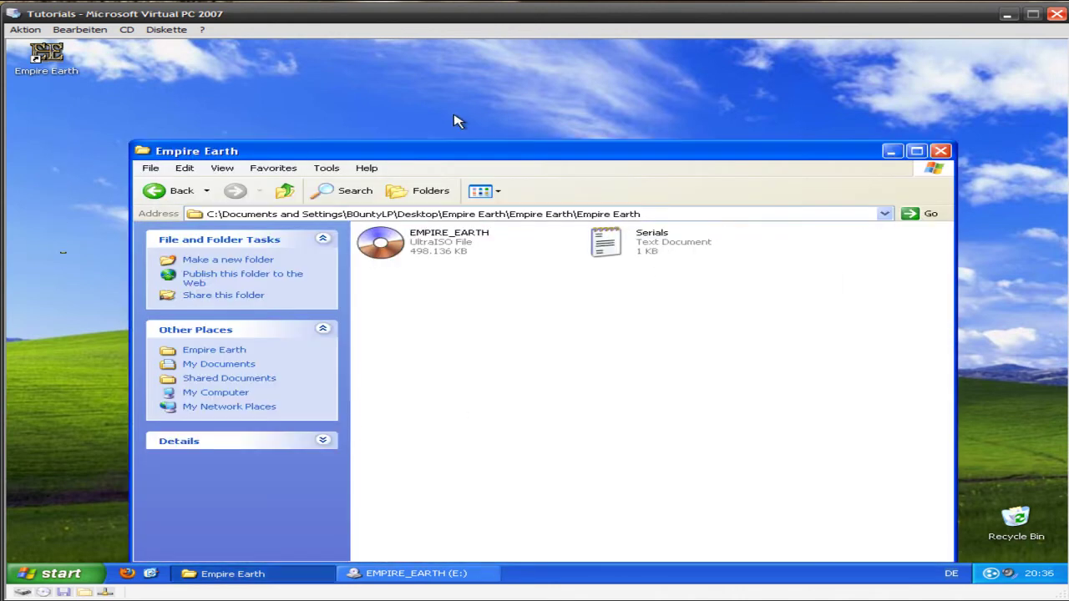
# - Open the Empire Earth folder on the desktop, move LobbyClient out of it onto the desktop and close the folder
pyautogui.moveTo(476, 151); pyautogui.dragTo(877, 151)
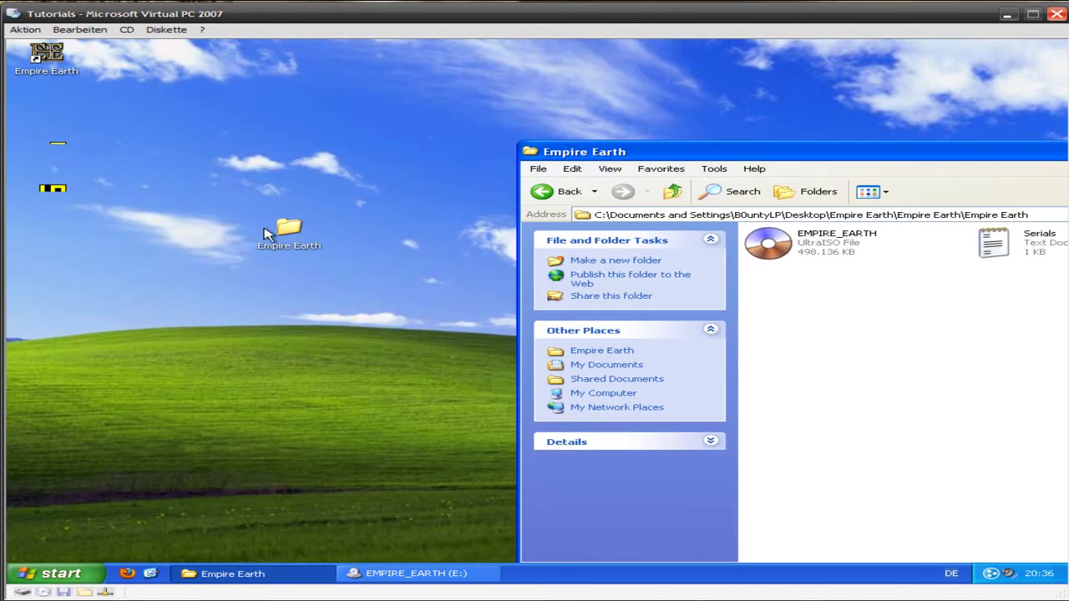
pyautogui.doubleClick(284, 233)
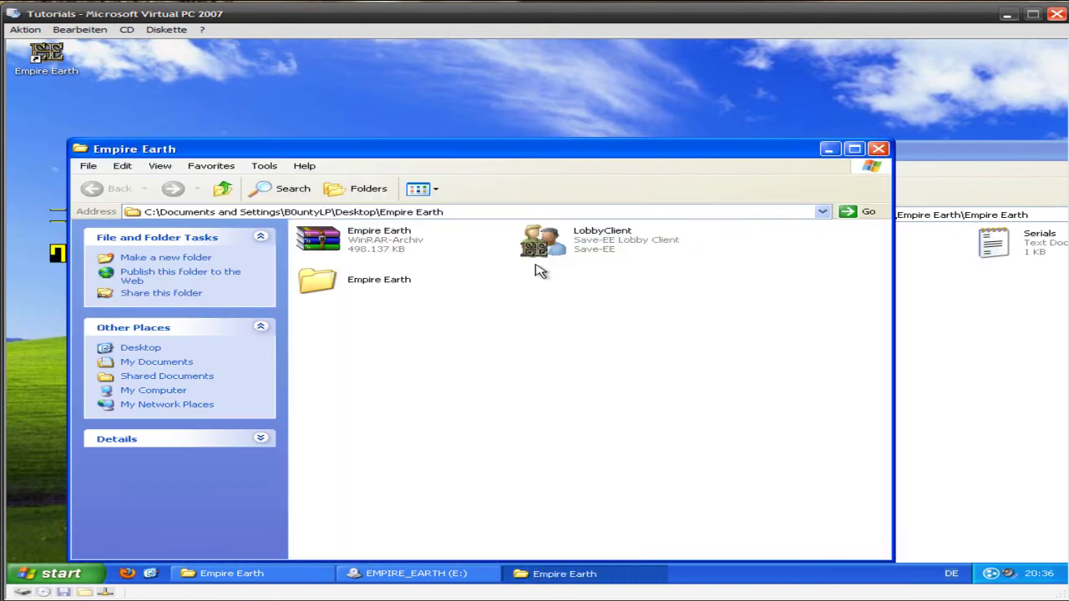
pyautogui.doubleClick(540, 249)
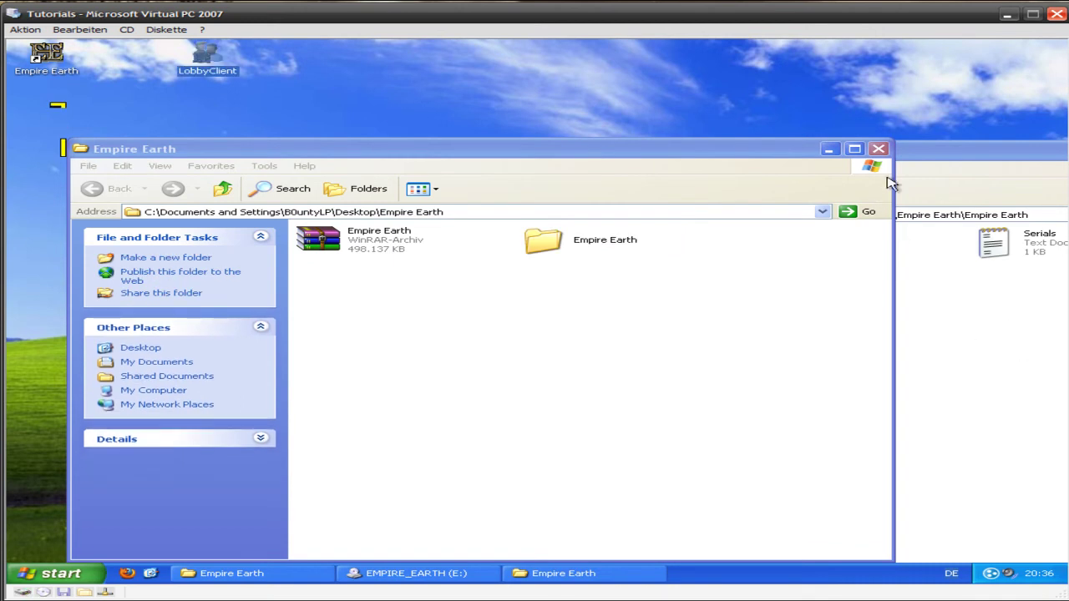
pyautogui.click(879, 149)
# - Open the Serials text document, try to start LobbyClient from the desktop, and minimize the document
pyautogui.moveTo(535, 147); pyautogui.dragTo(509, 87)
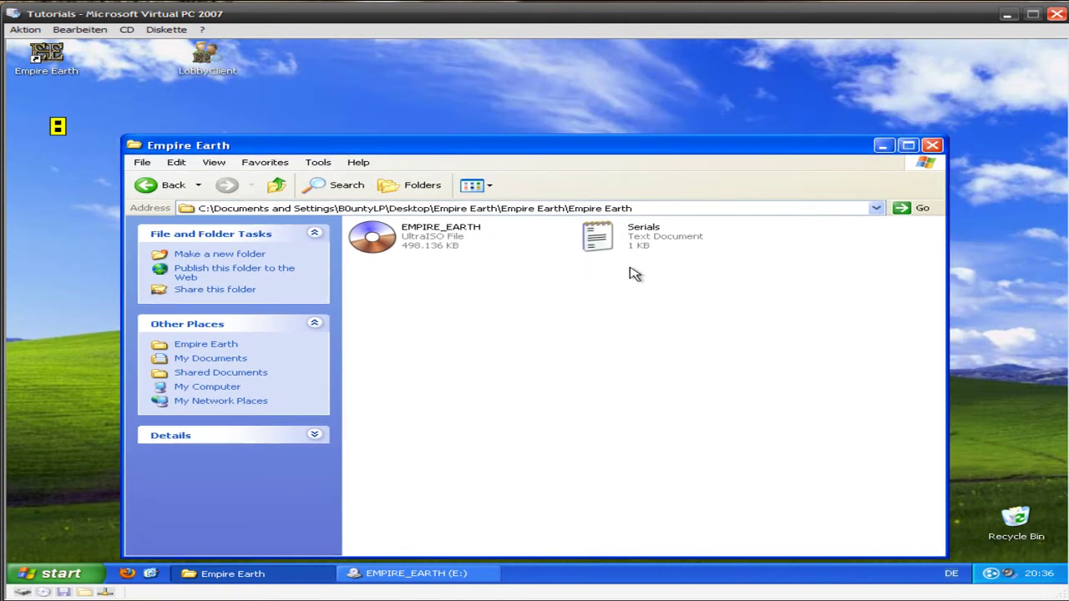
pyautogui.click(685, 253)
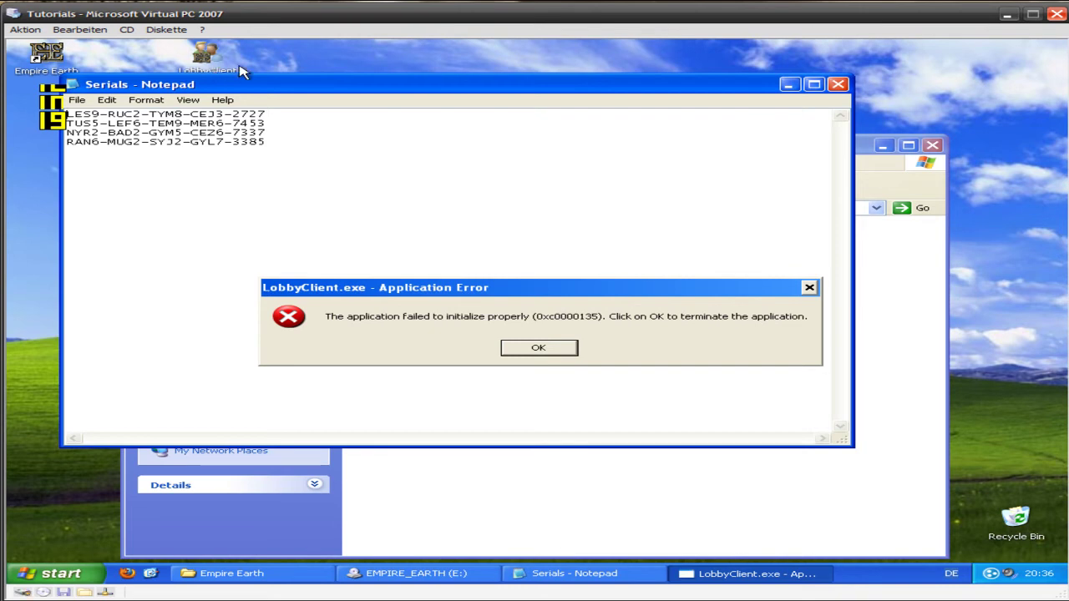
pyautogui.click(507, 352)
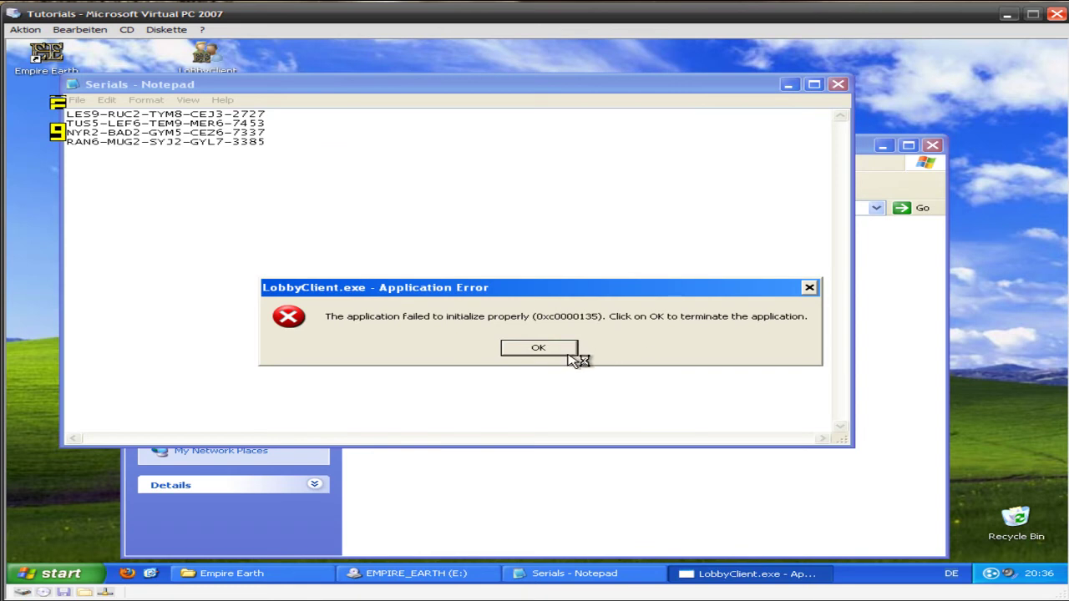
pyautogui.click(538, 347)
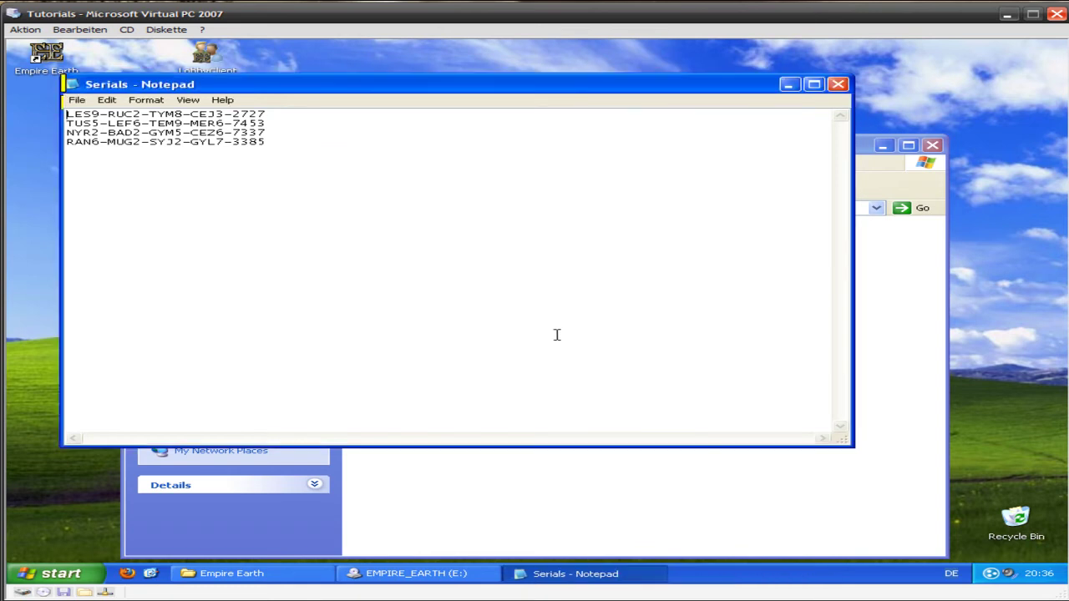
pyautogui.click(789, 86)
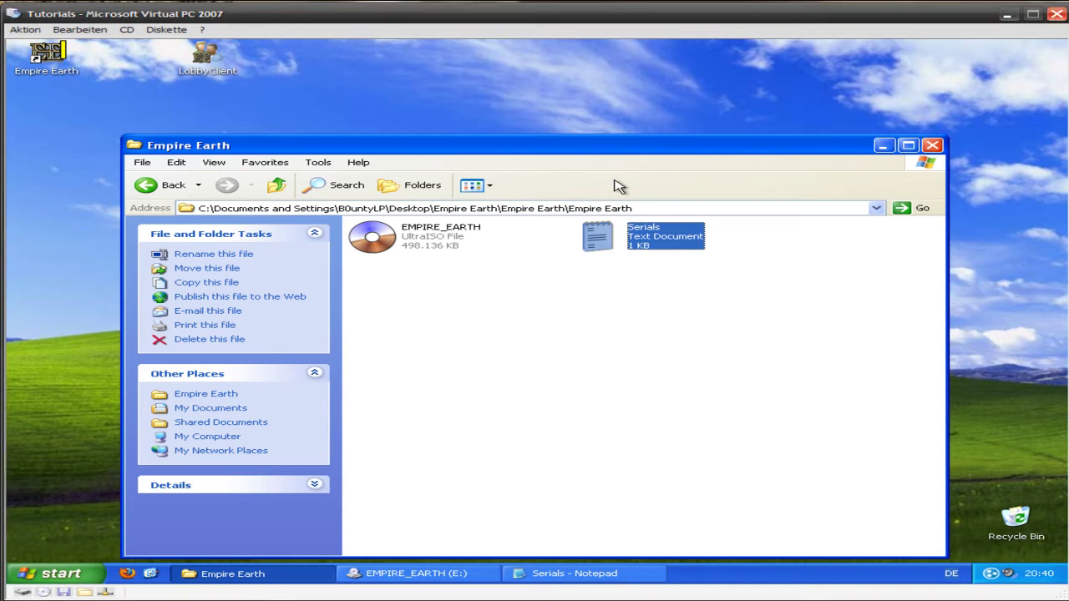
# - Write empire, lobby and net 2 on separate lines in Neu Textdokument.txt and close it without saving
pyautogui.click(59, 498)
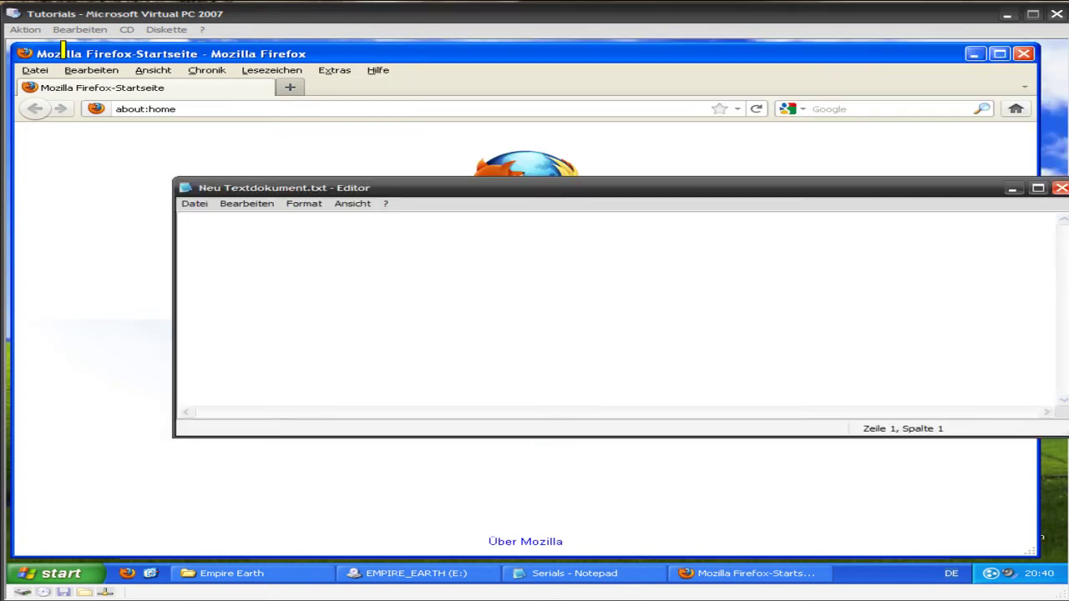
pyautogui.write('empire')
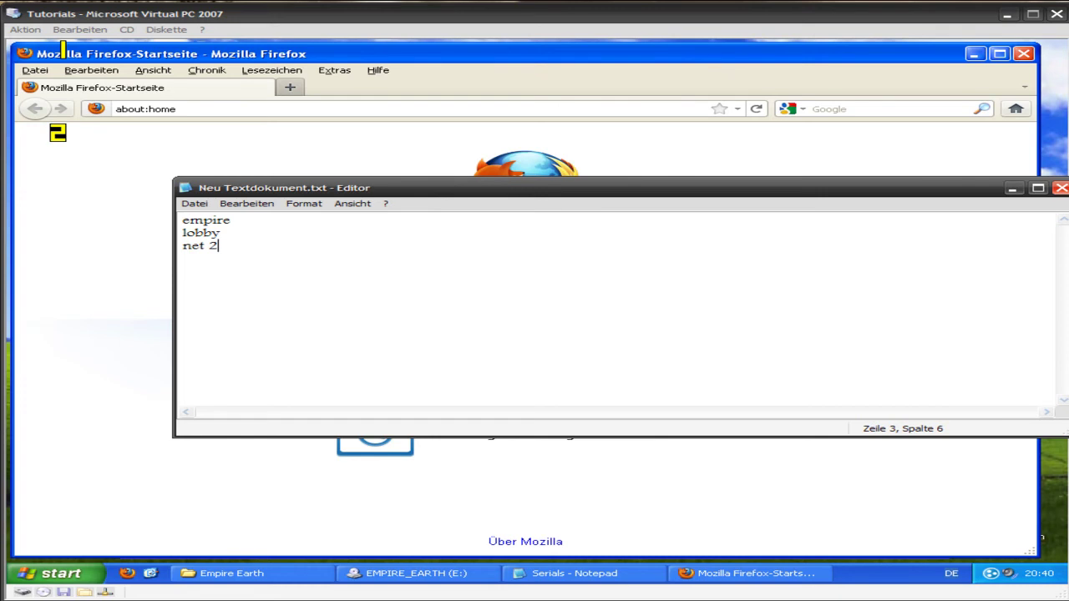
pyautogui.click(1060, 187)
pyautogui.click(628, 329)
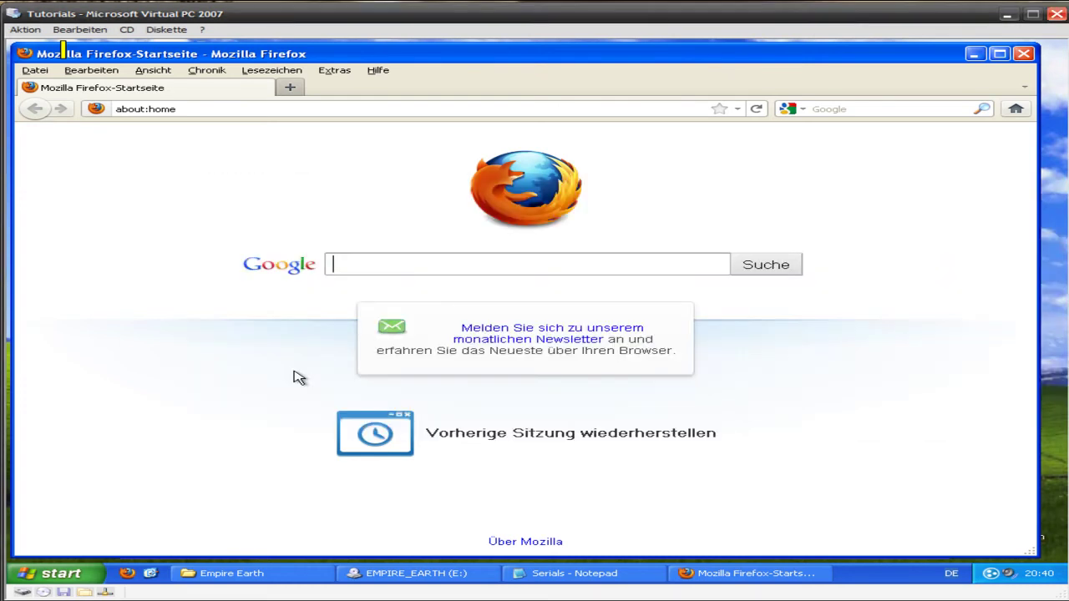
# - Reopen Neu Textdokument.txt, write the lines empire earth, lobby and .net2, and close it without saving
pyautogui.doubleClick(2, 422)
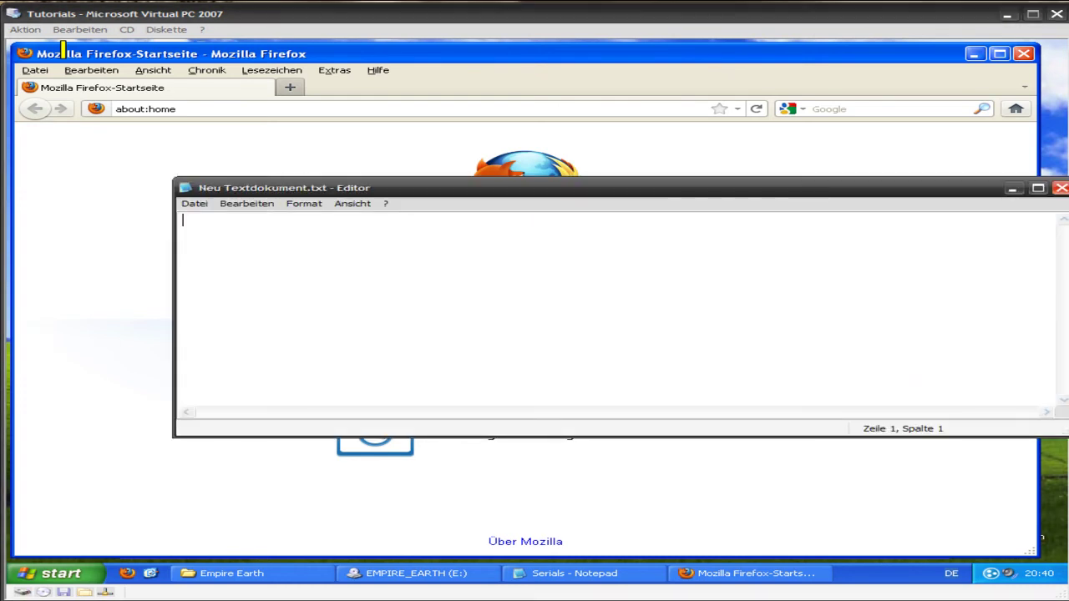
pyautogui.moveTo(250, 188); pyautogui.dragTo(156, 188)
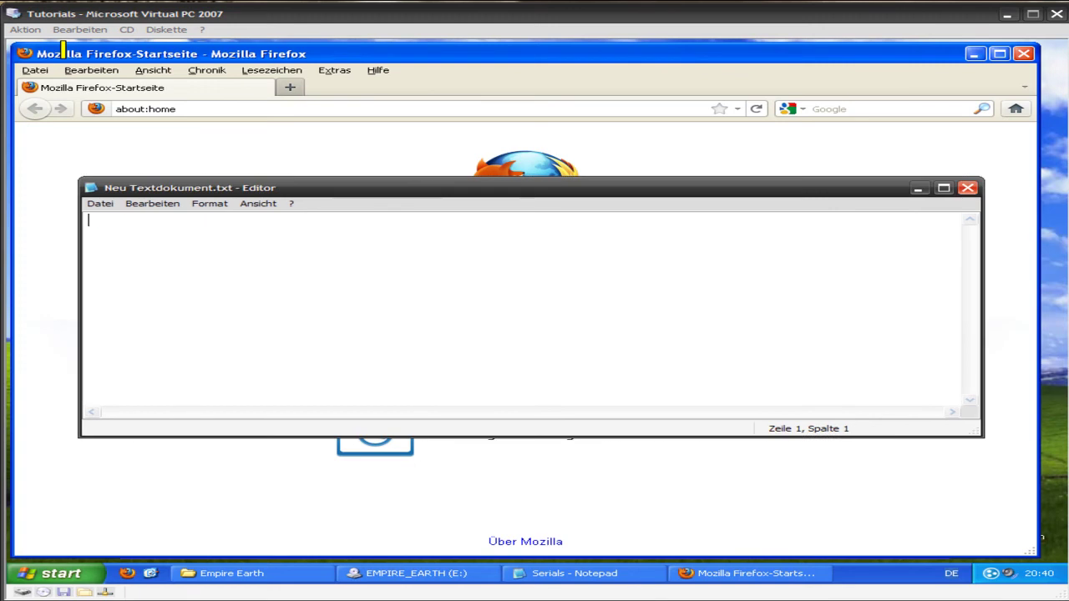
pyautogui.write('empire earr')
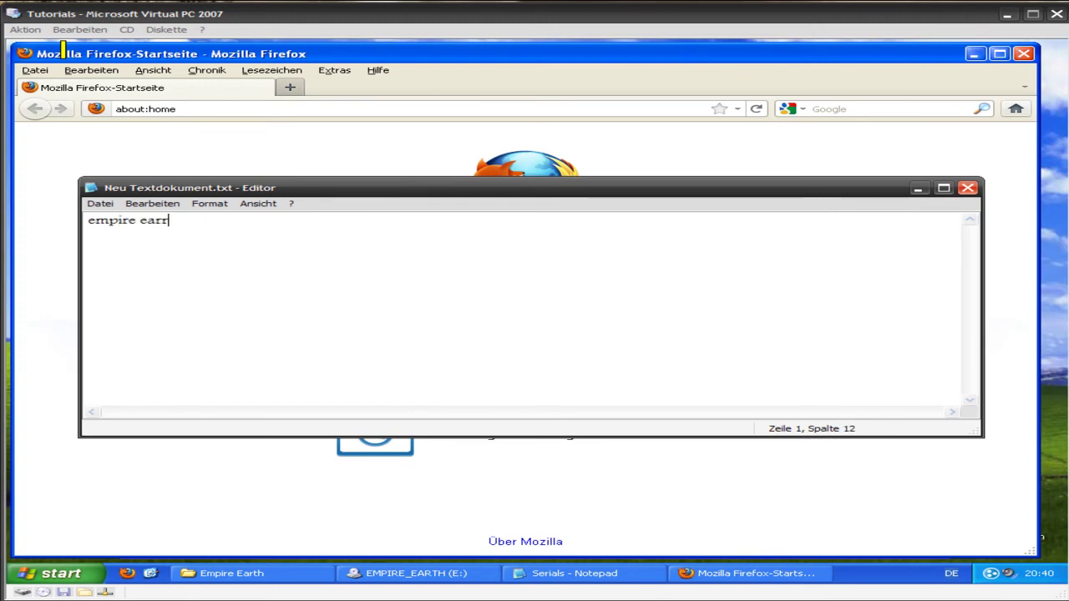
pyautogui.write('lobby')
pyautogui.press('Return')
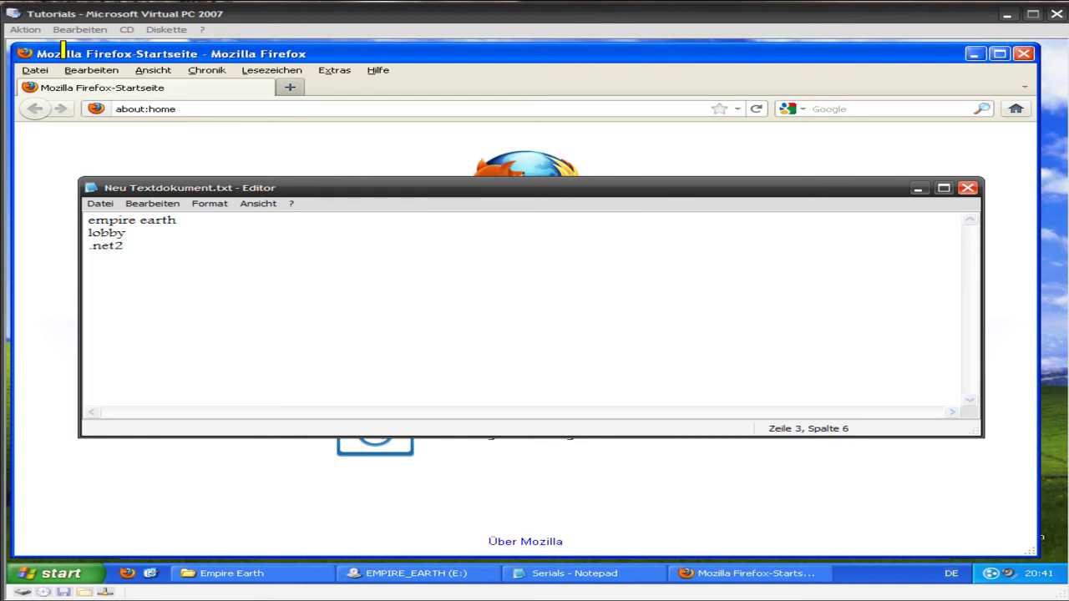
pyautogui.hotkey('alt', 'F4')
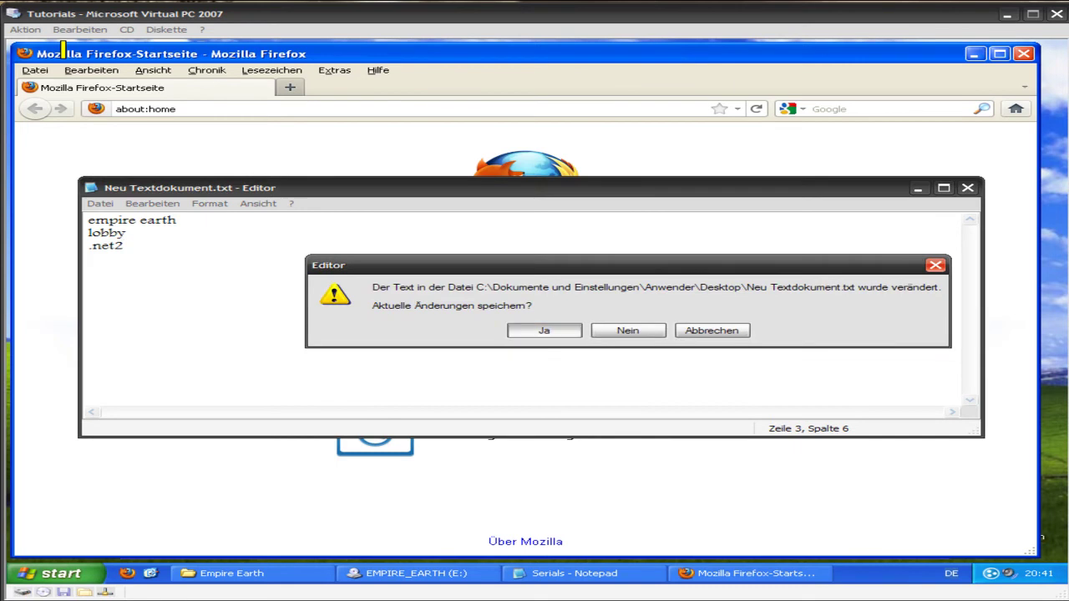
pyautogui.press('n')
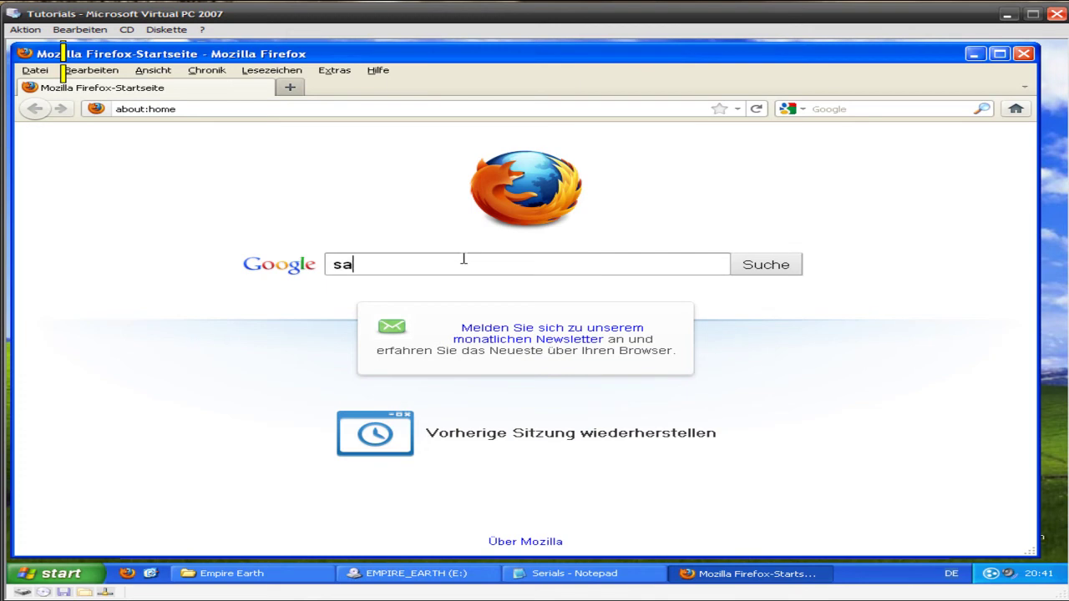
# - Search Google for "save ee" in Firefox and open the Save-EE Download Lobby page
pyautogui.press('Return')
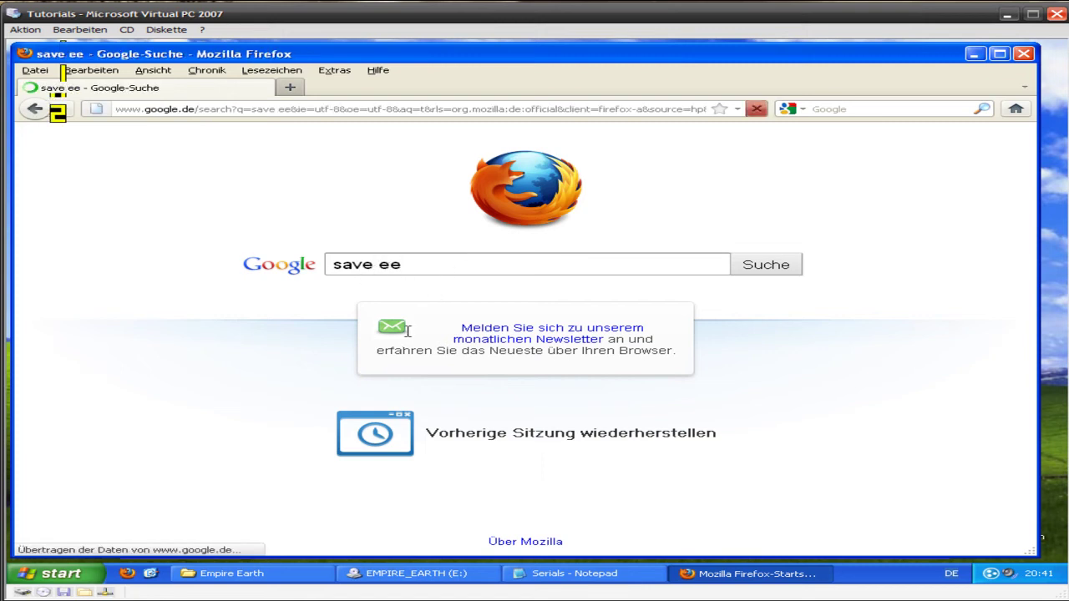
pyautogui.click(212, 298)
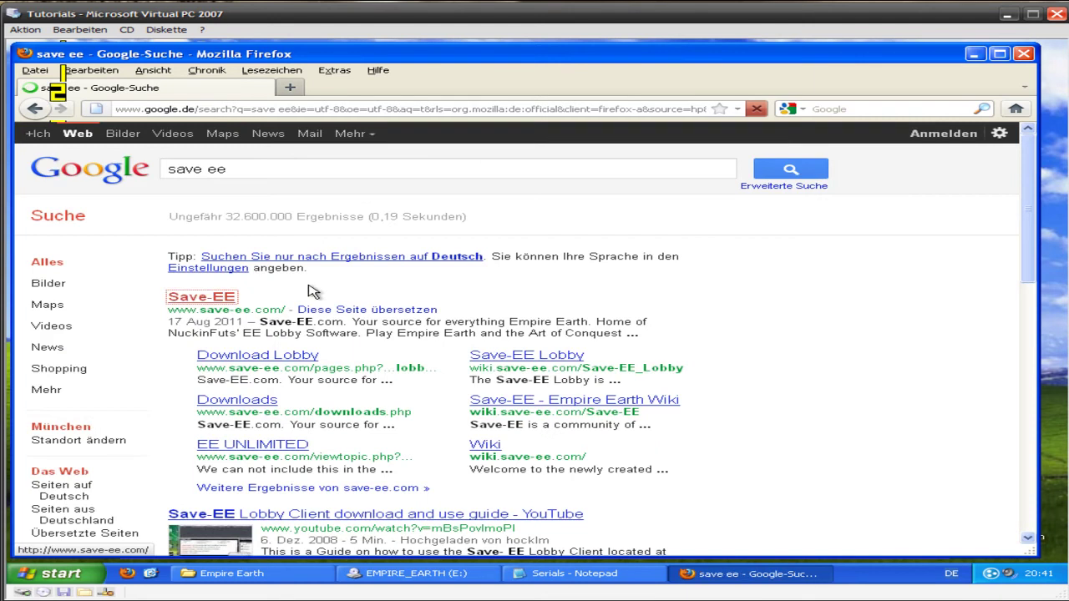
pyautogui.click(258, 357)
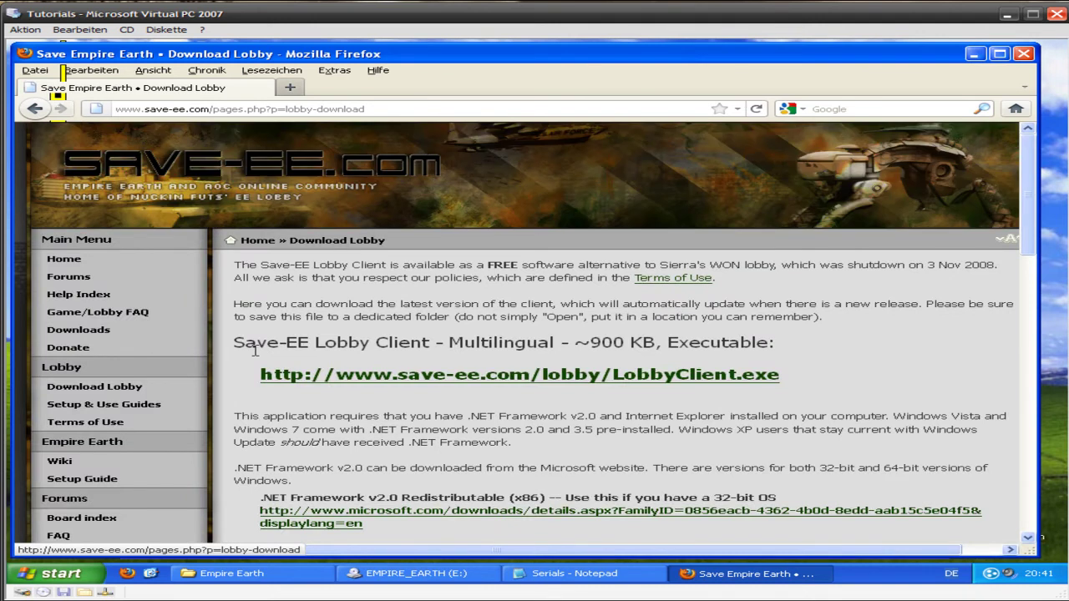
# - Follow the Save-EE page's link to Microsoft's download of the .NET Framework v2.0 Redistributable (x86)
pyautogui.scroll(-3, 484, 501)
pyautogui.scroll(-2, 450, 333)
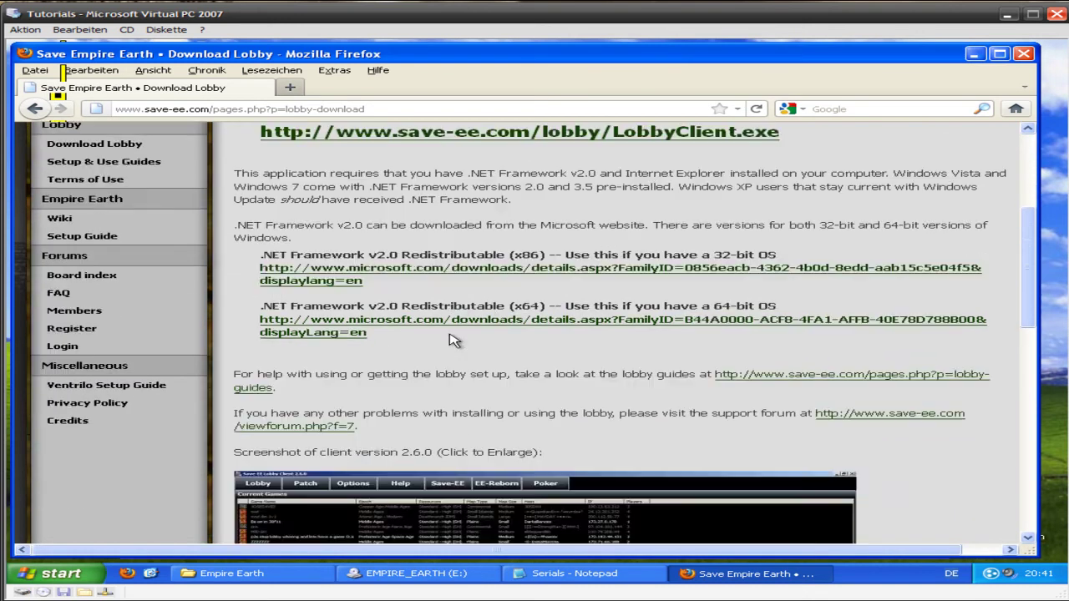
pyautogui.click(418, 272)
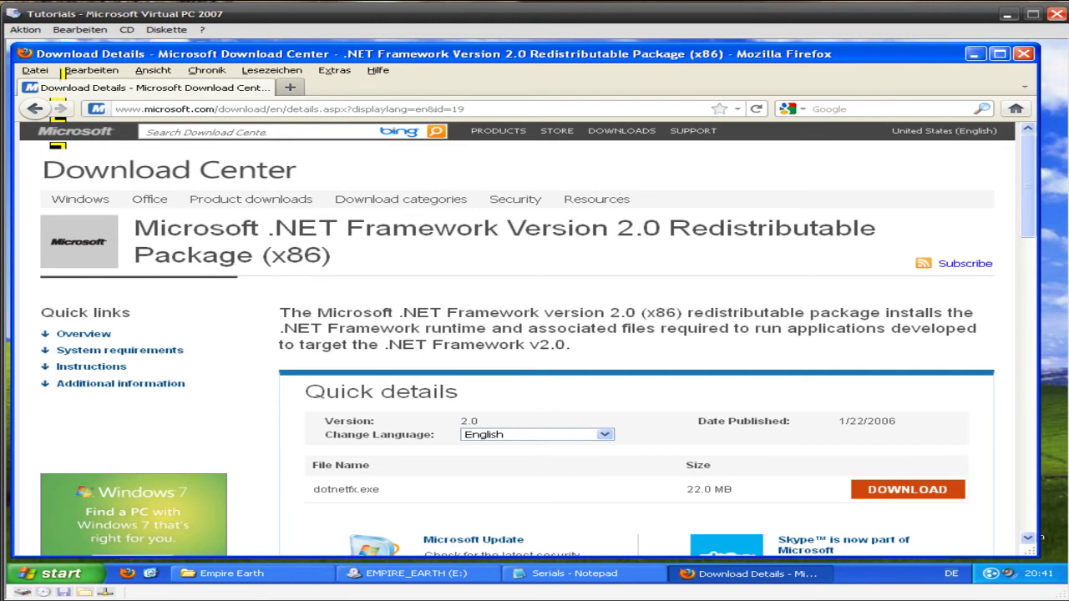
# - Change the download language of the .NET Framework 2.0 package to German
pyautogui.scroll(-2, 585, 418)
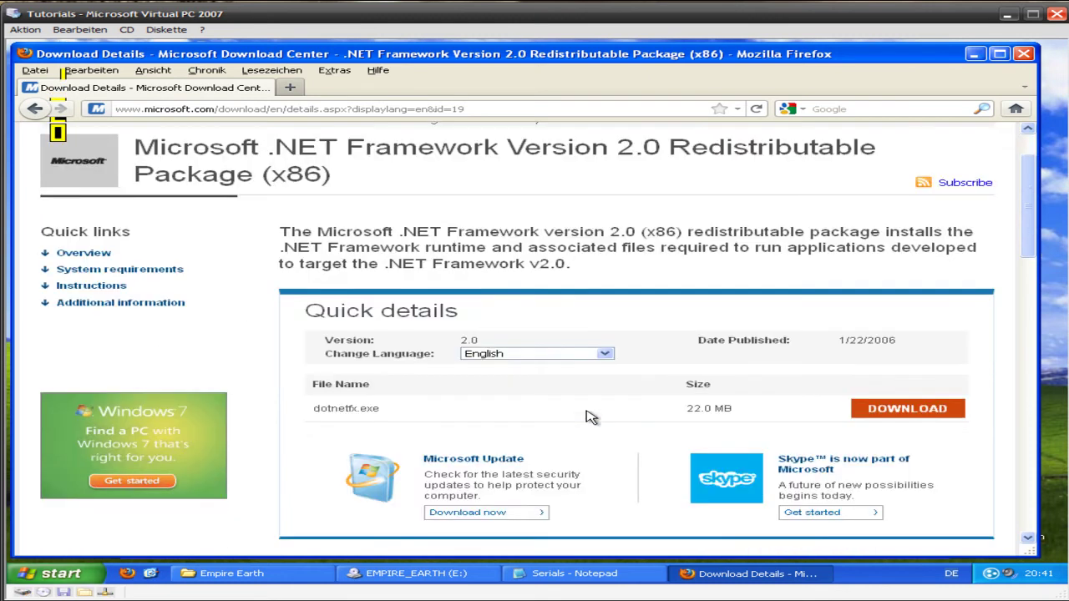
pyautogui.click(528, 354)
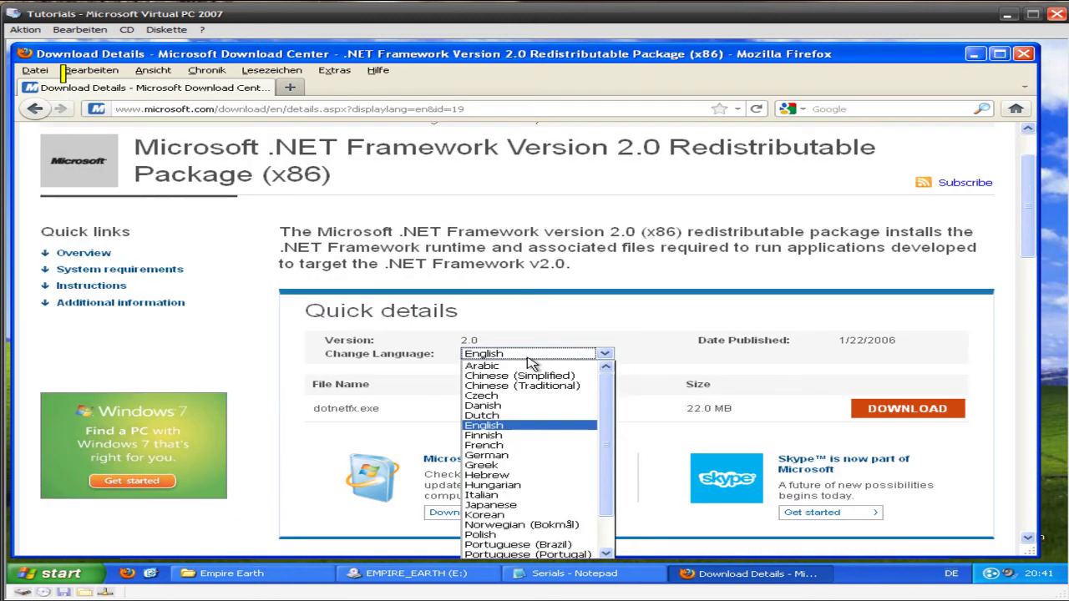
pyautogui.click(587, 445)
pyautogui.click(558, 354)
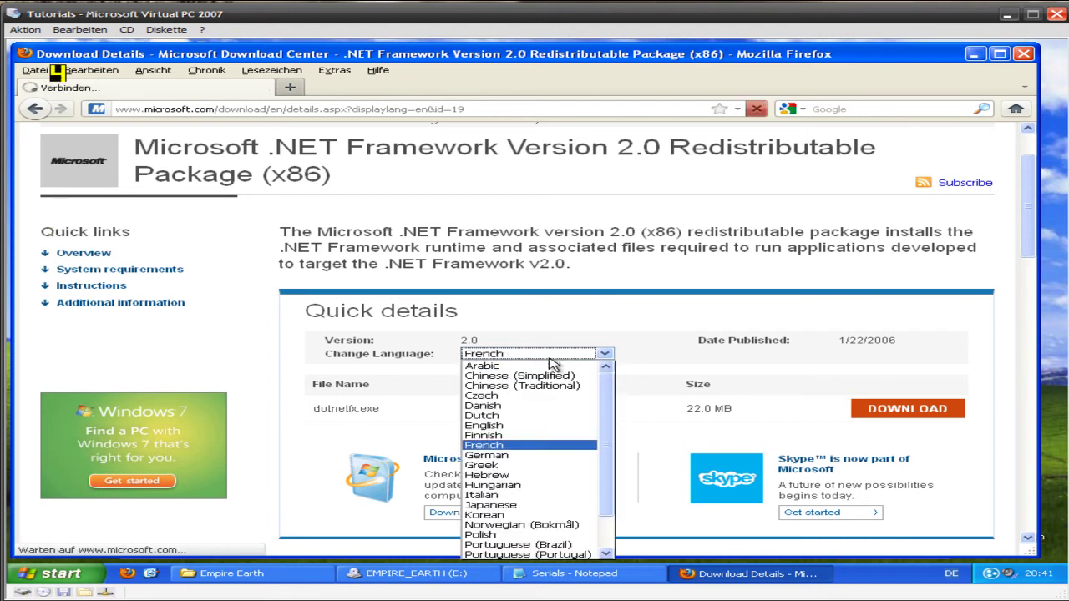
pyautogui.click(541, 456)
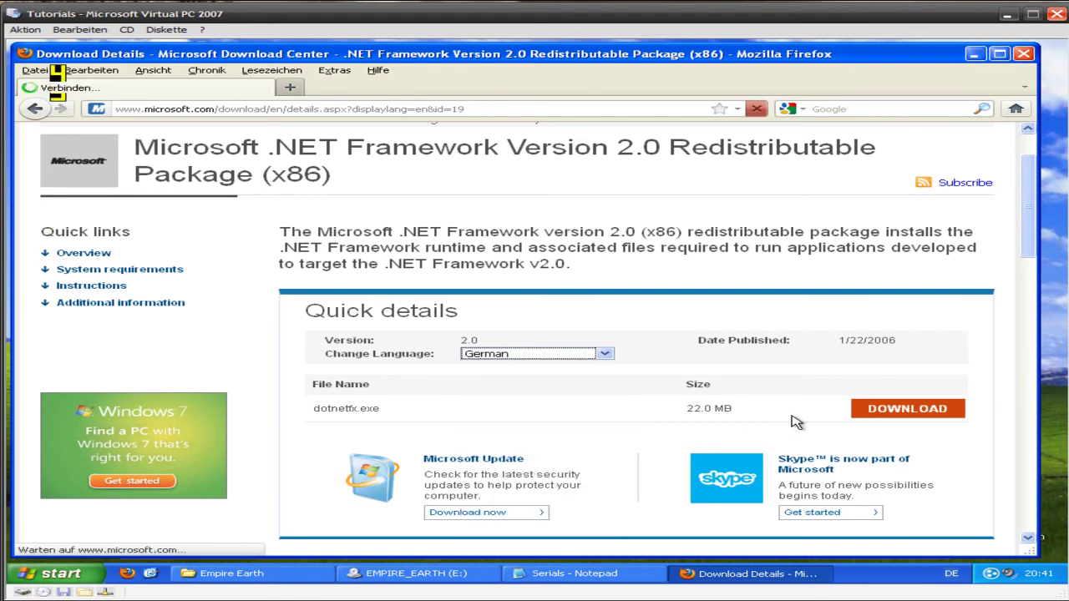
# - Start the .NET Framework 2.0 download and save the dotnetfx.exe file
pyautogui.click(855, 409)
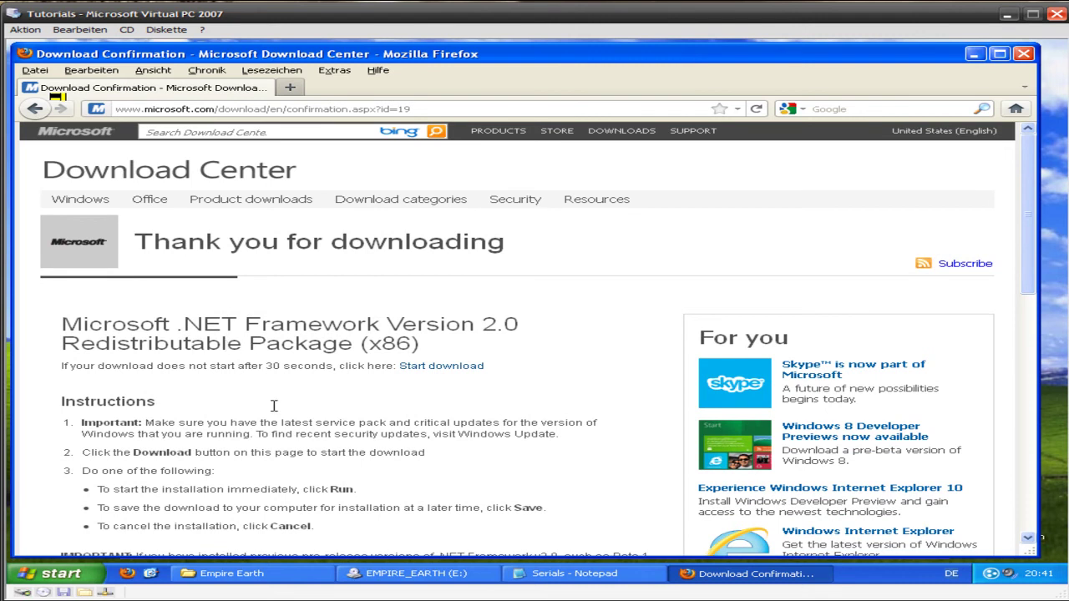
pyautogui.click(462, 230)
pyautogui.scroll(-5, 440, 247)
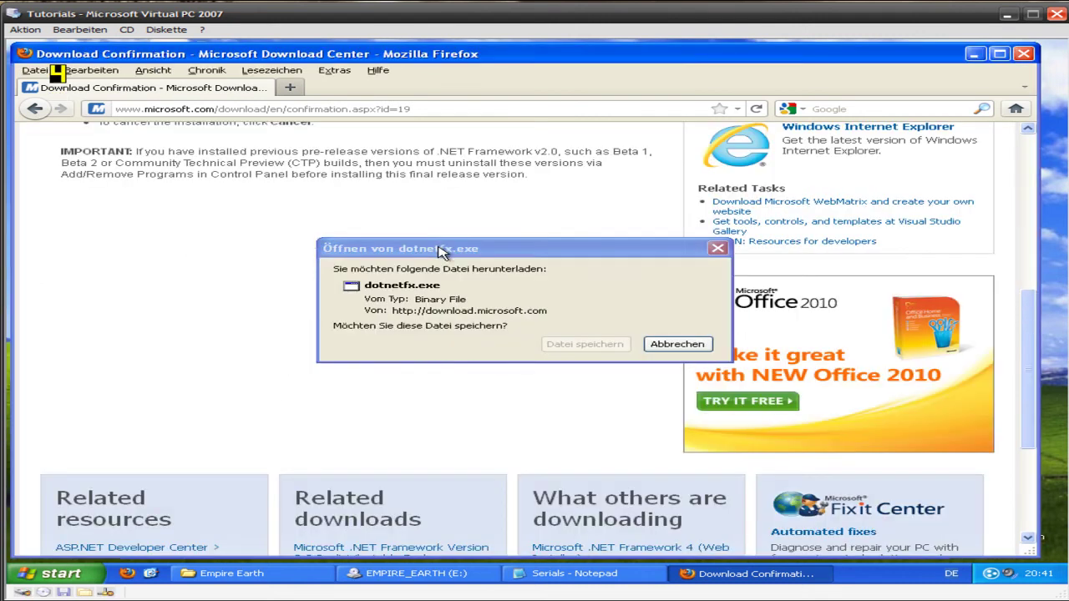
pyautogui.click(440, 250)
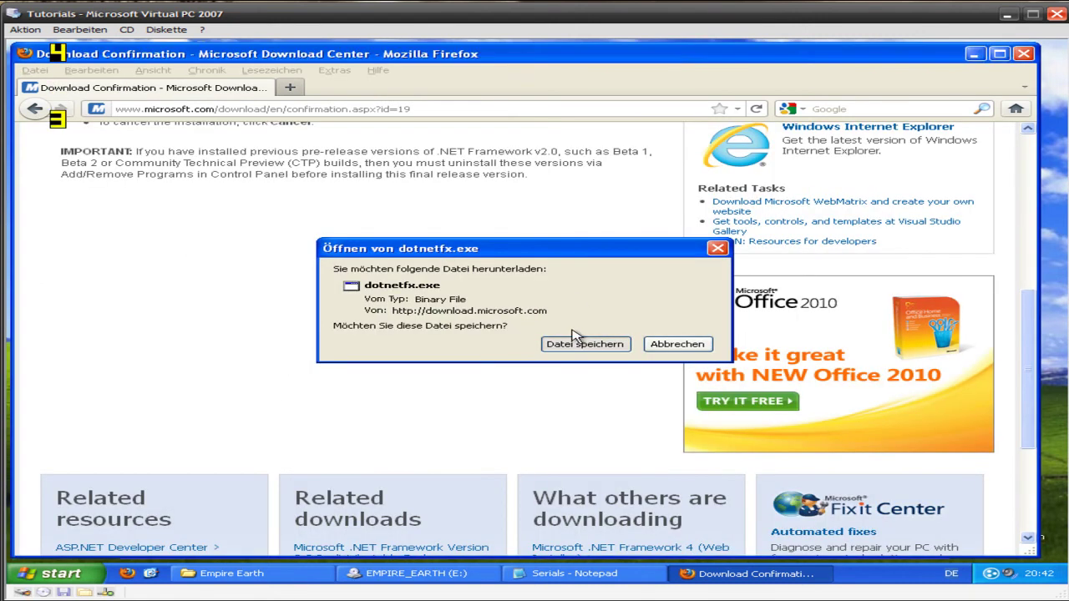
pyautogui.click(583, 343)
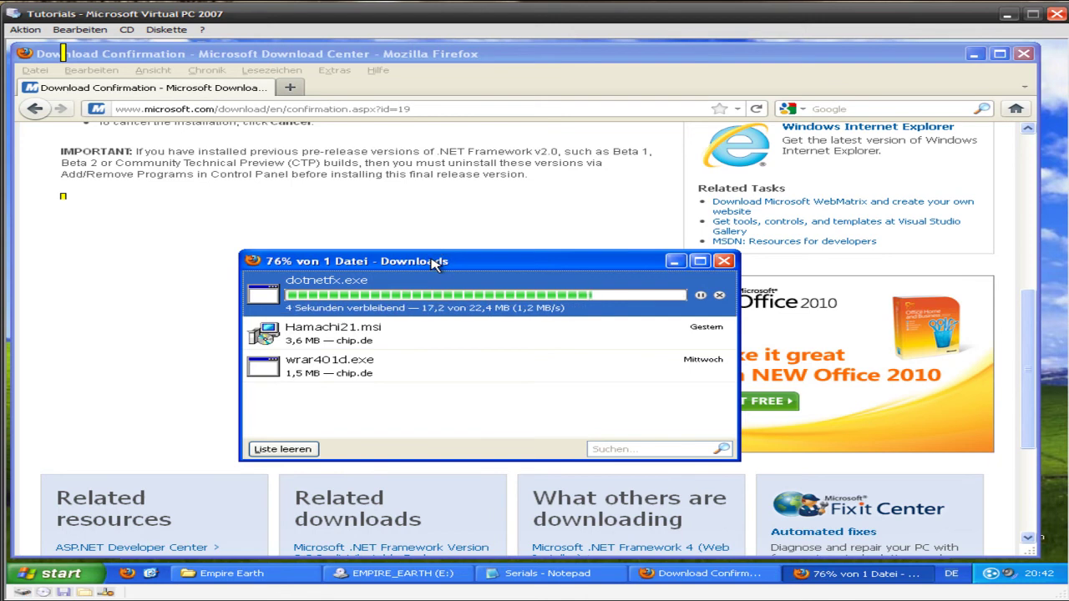
# - Run dotnetfx.exe from the downloads list once it has downloaded, allowing it in the security warning
pyautogui.moveTo(434, 261); pyautogui.dragTo(436, 214)
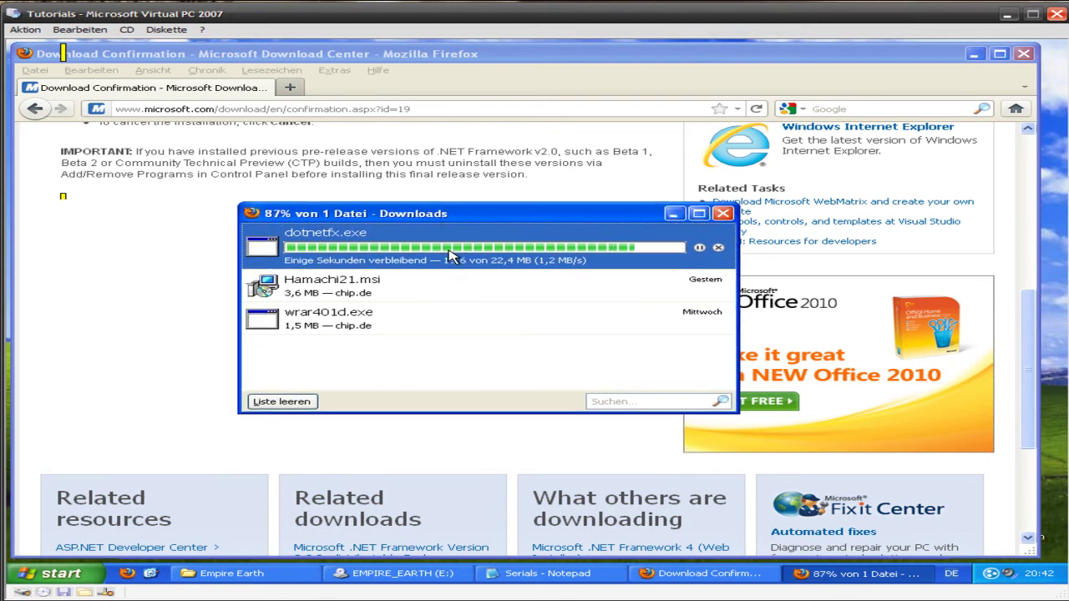
pyautogui.rightClick(483, 257)
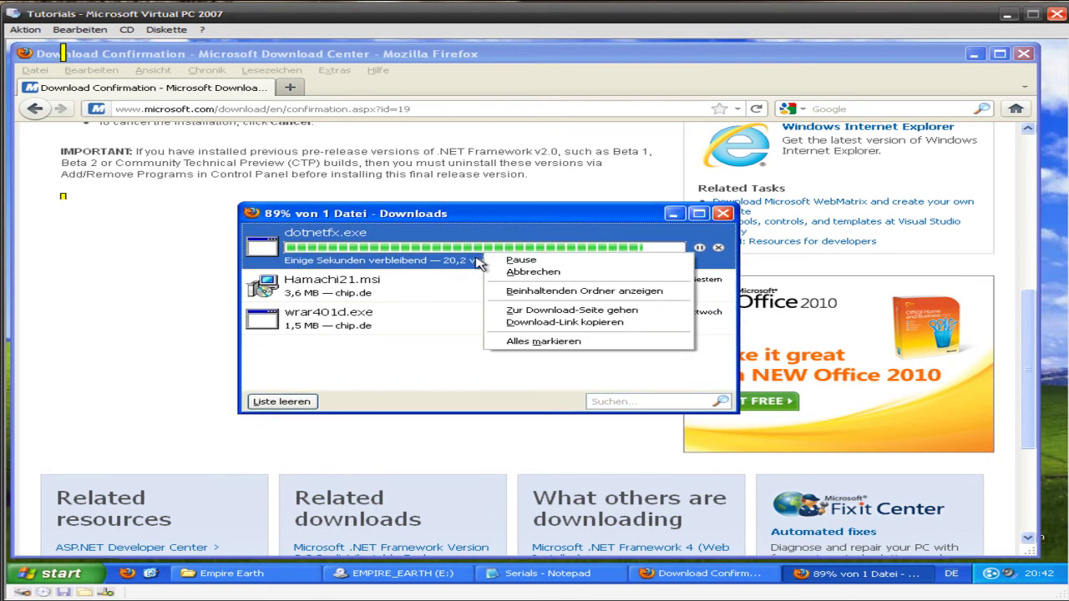
pyautogui.click(443, 257)
pyautogui.rightClick(431, 250)
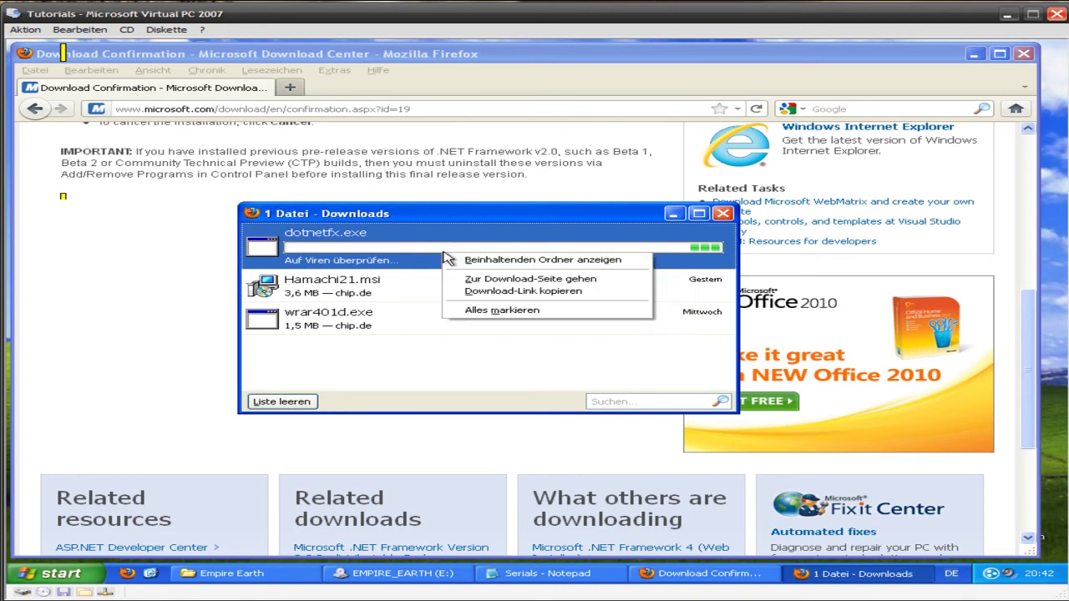
pyautogui.rightClick(426, 253)
pyautogui.click(416, 248)
pyautogui.rightClick(421, 246)
pyautogui.click(434, 254)
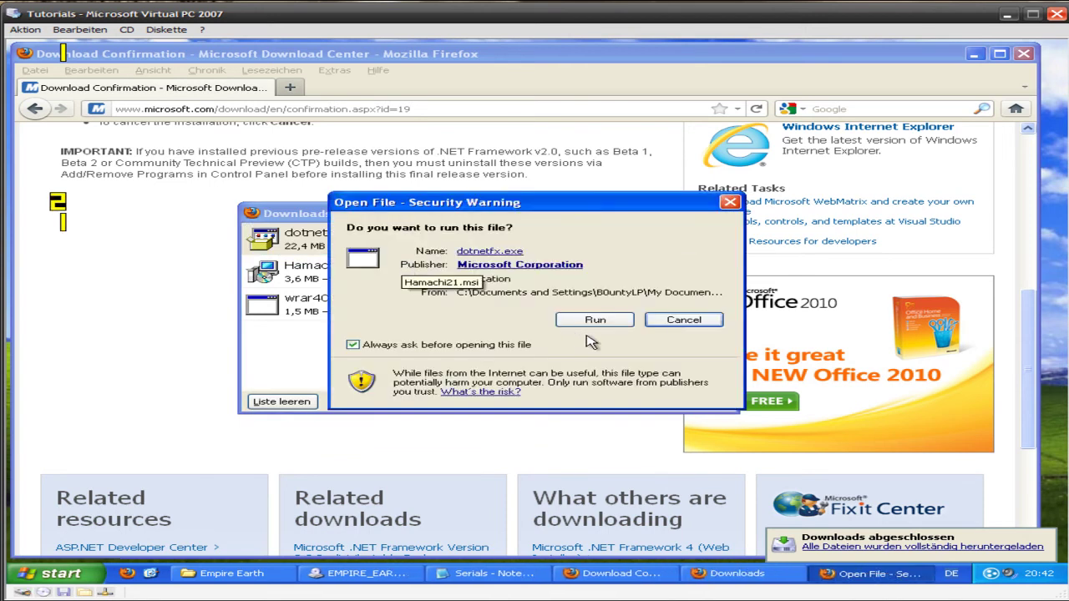
pyautogui.click(593, 324)
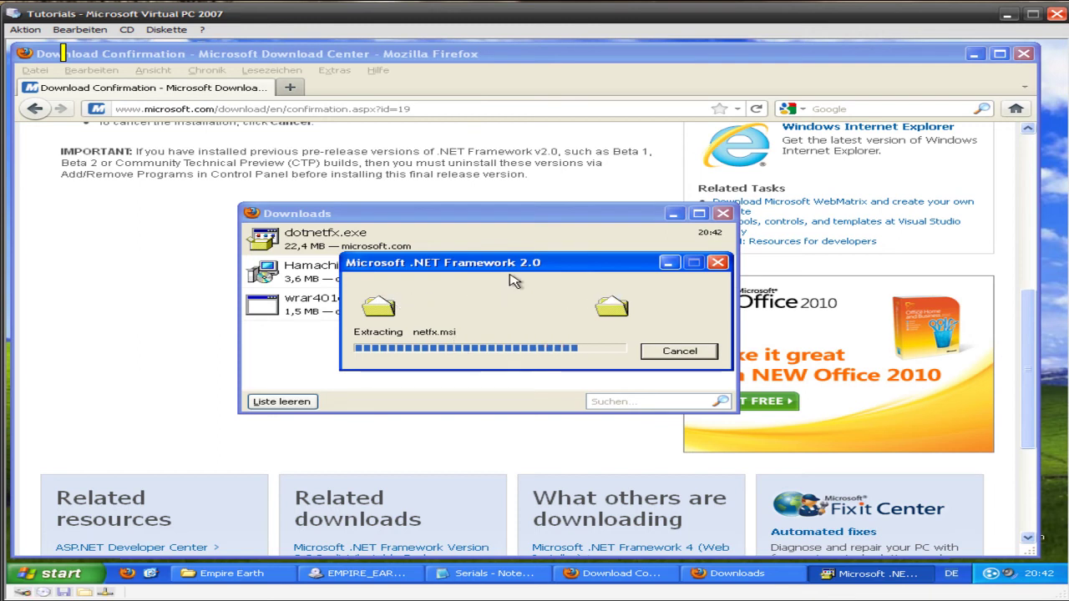
pyautogui.moveTo(493, 271); pyautogui.dragTo(453, 273)
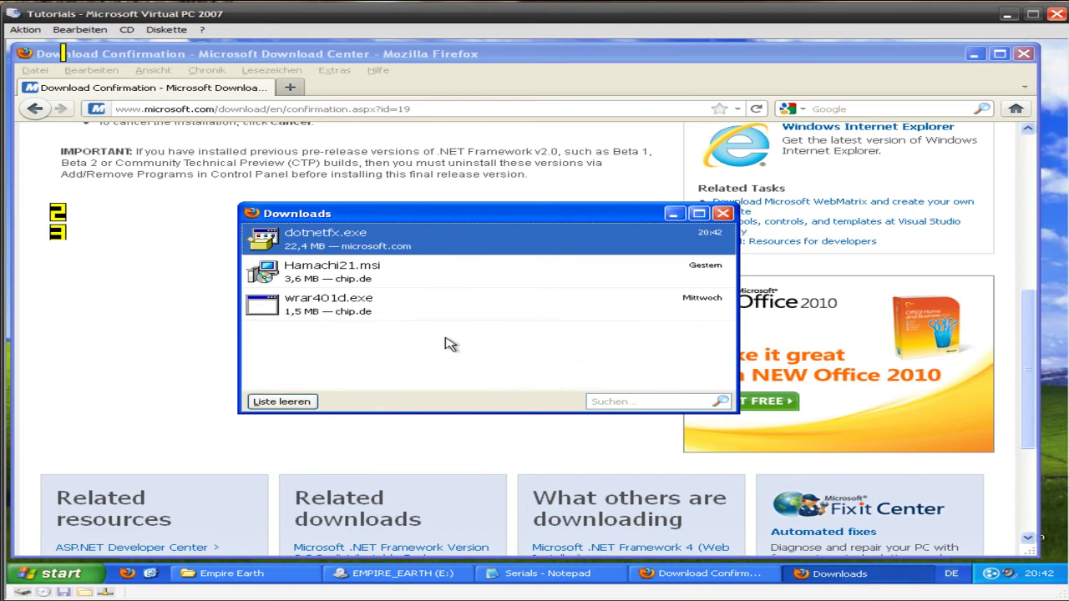
# - Complete the Microsoft .NET Framework 2.0 setup, and close the Downloads window and Firefox
pyautogui.click(643, 445)
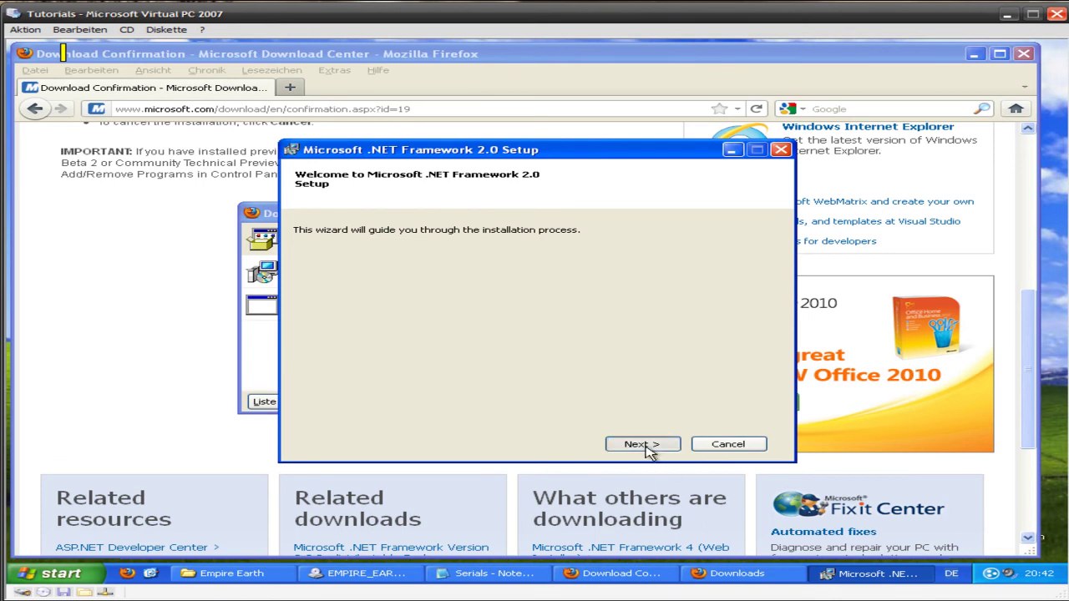
pyautogui.click(558, 415)
pyautogui.click(631, 444)
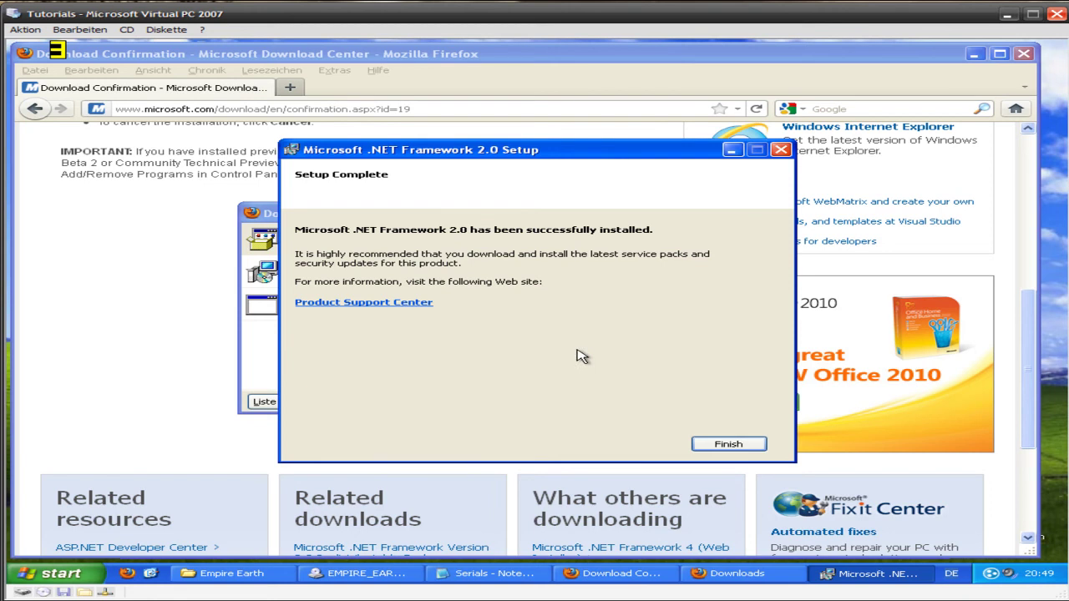
pyautogui.click(752, 446)
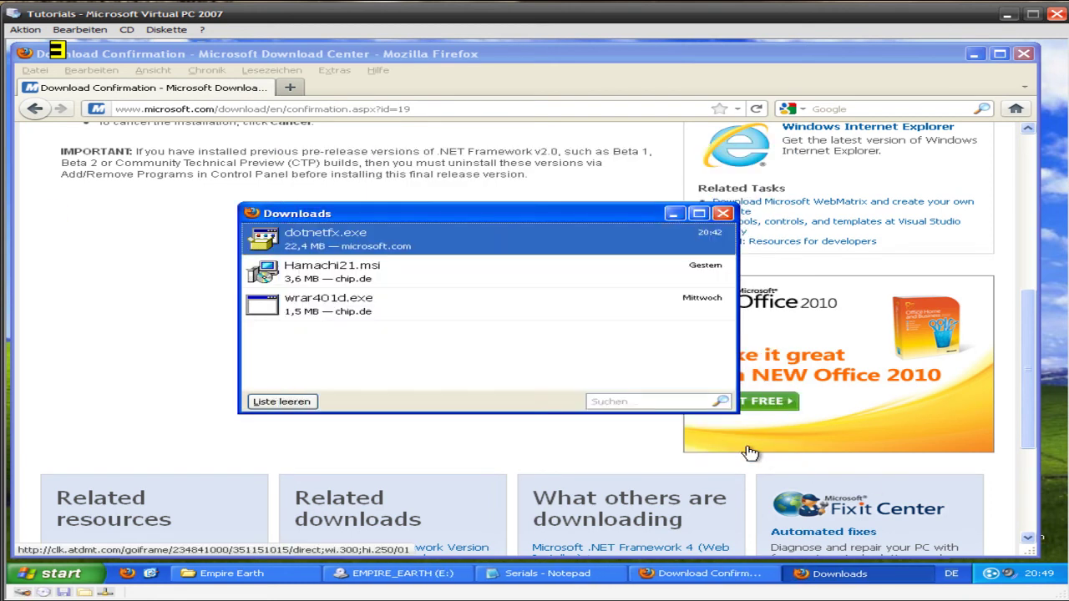
pyautogui.click(724, 214)
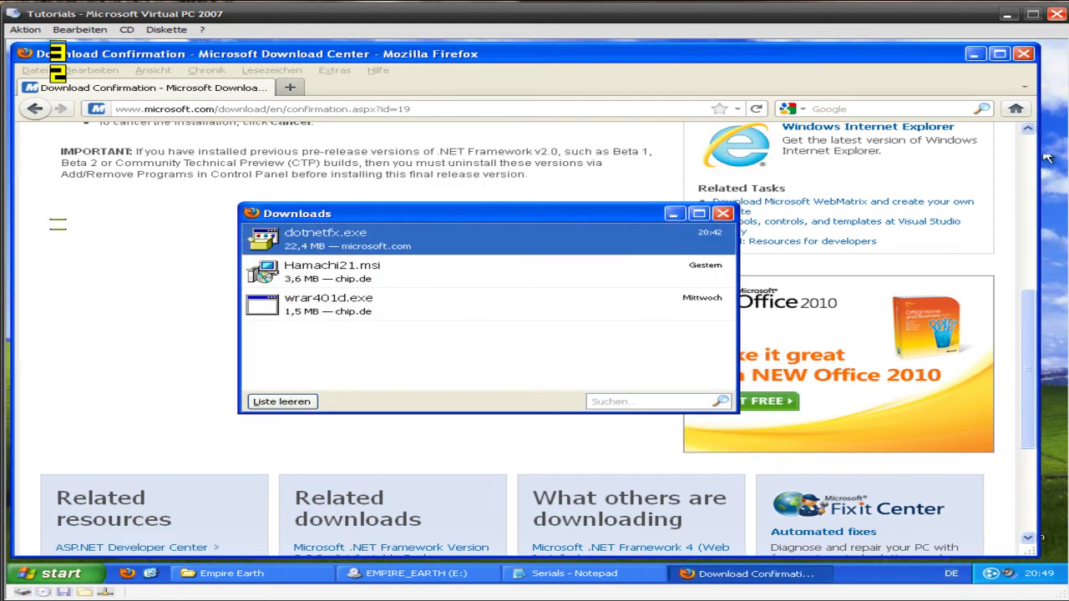
pyautogui.click(1024, 53)
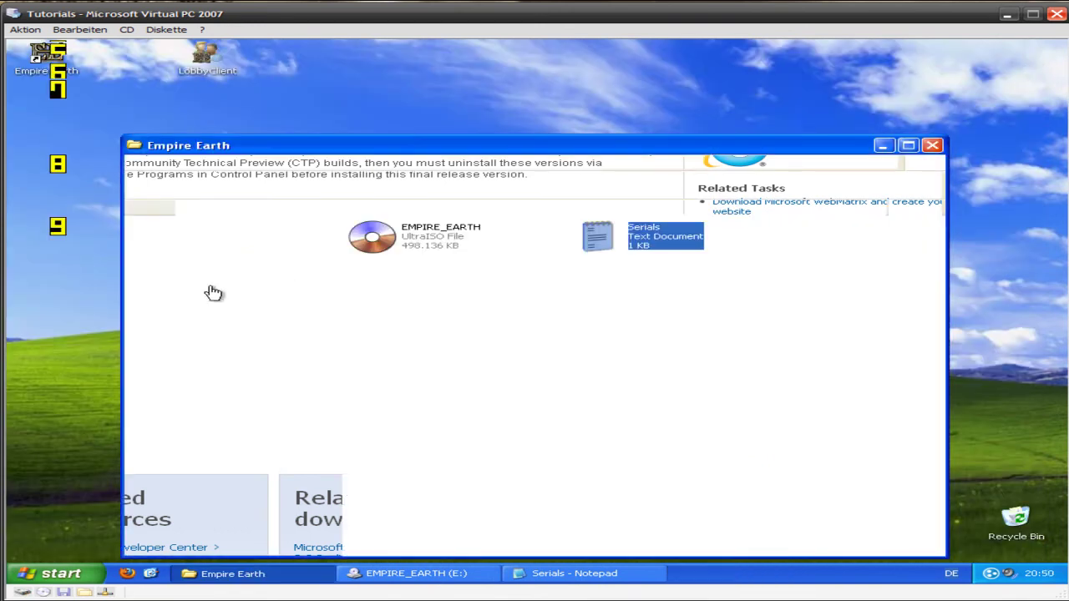
# - Start LobbyClient from the desktop, submit the filled-in account form, and close the FormLobby window
pyautogui.click(199, 60)
pyautogui.click(193, 96)
pyautogui.doubleClick(200, 58)
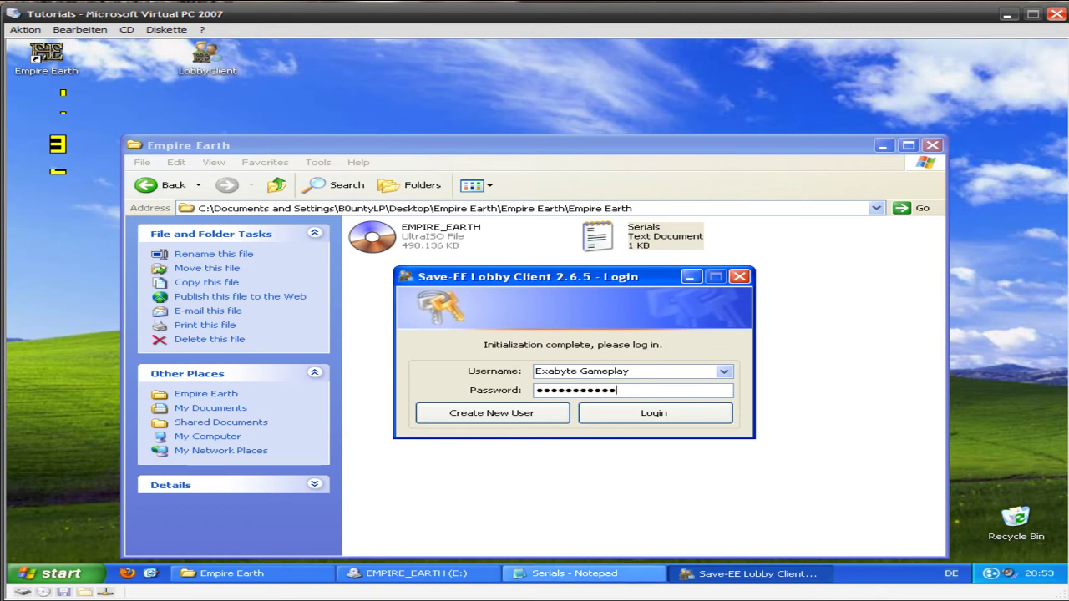
pyautogui.click(538, 406)
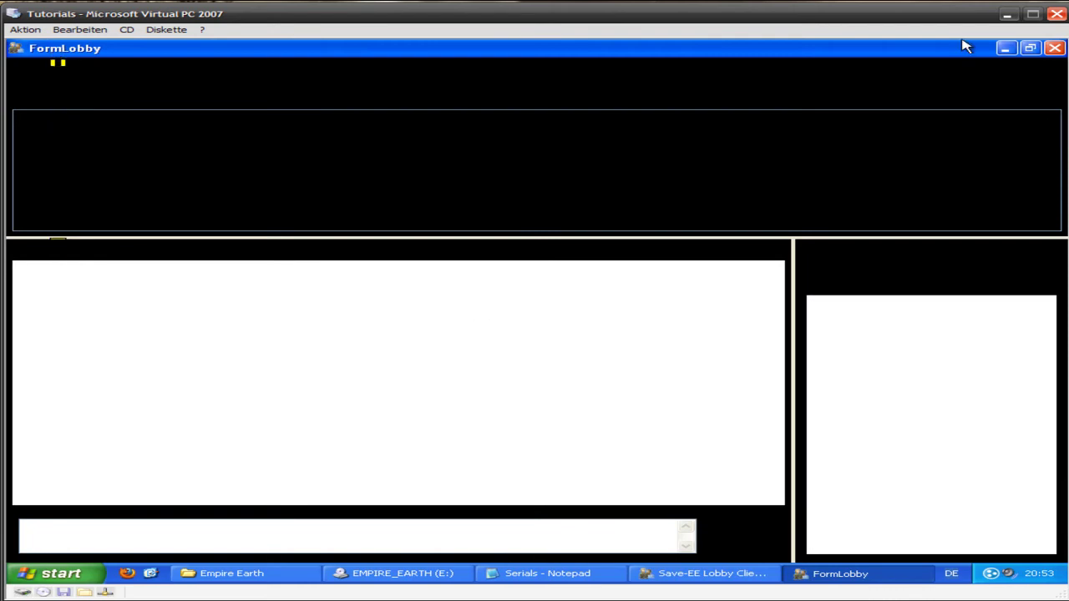
pyautogui.click(1055, 47)
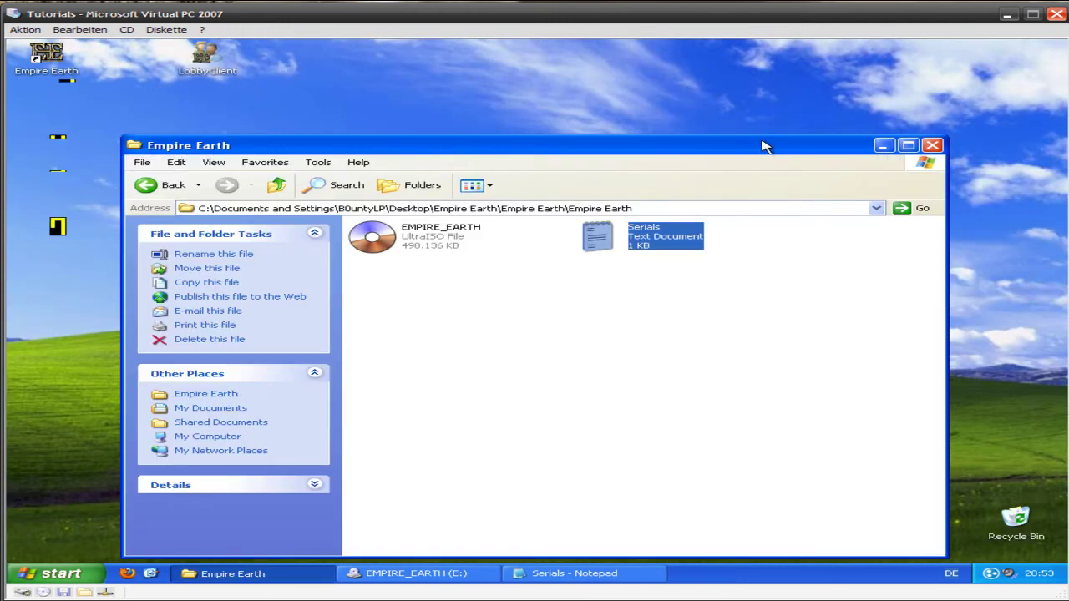
# - Restart LobbyClient and log in to the Save-EE lobby with the account's username
pyautogui.doubleClick(205, 56)
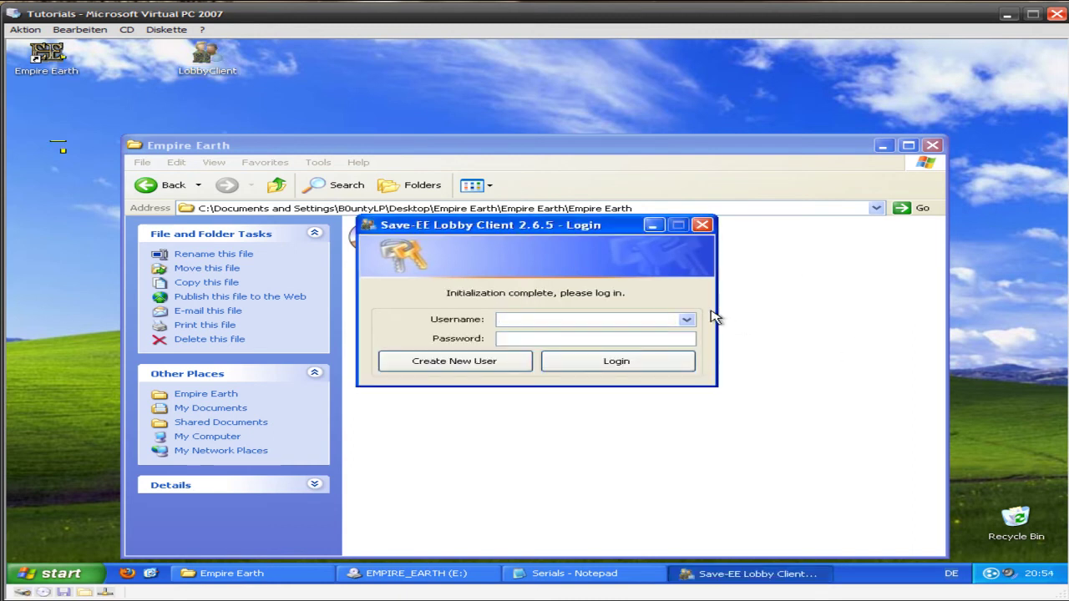
pyautogui.click(687, 320)
pyautogui.click(654, 332)
pyautogui.click(617, 362)
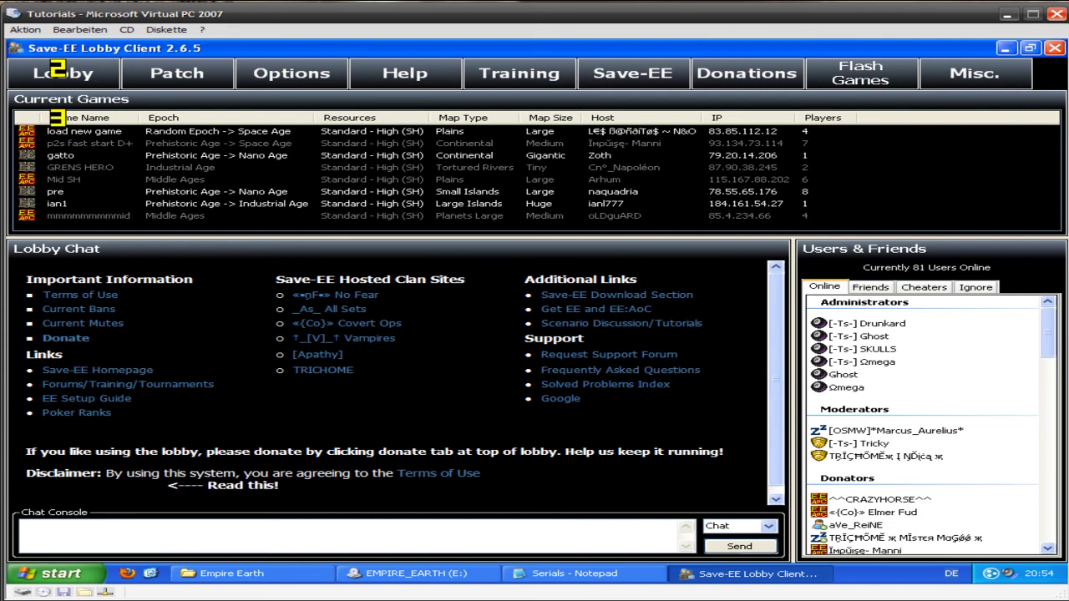
# - Open the Save-EE Patcher from the lobby and autodetect the game's install directories
pyautogui.click(222, 74)
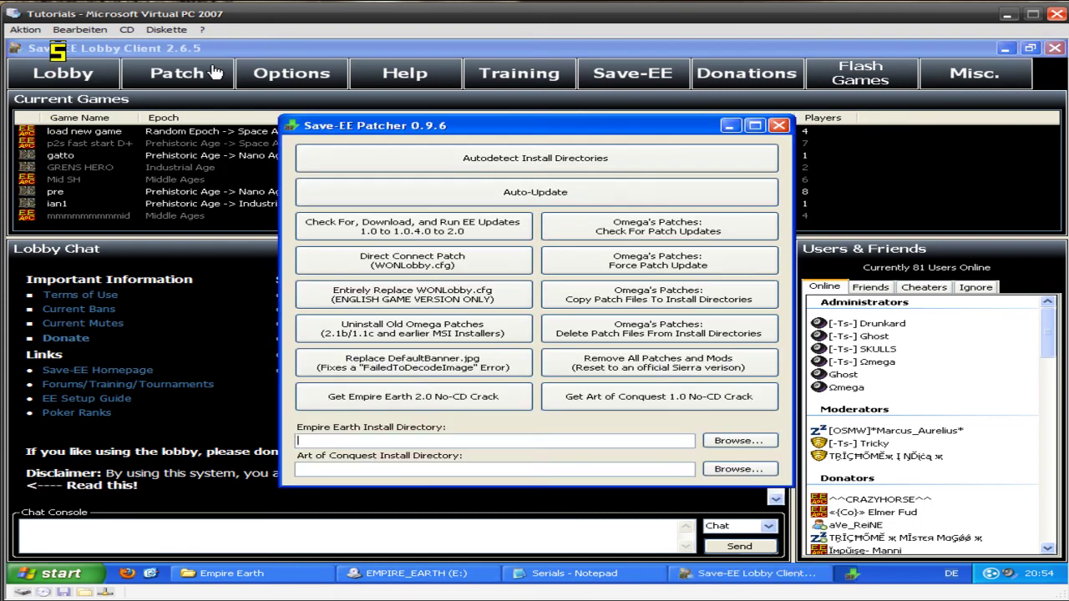
pyautogui.moveTo(390, 125); pyautogui.dragTo(313, 128)
pyautogui.click(373, 161)
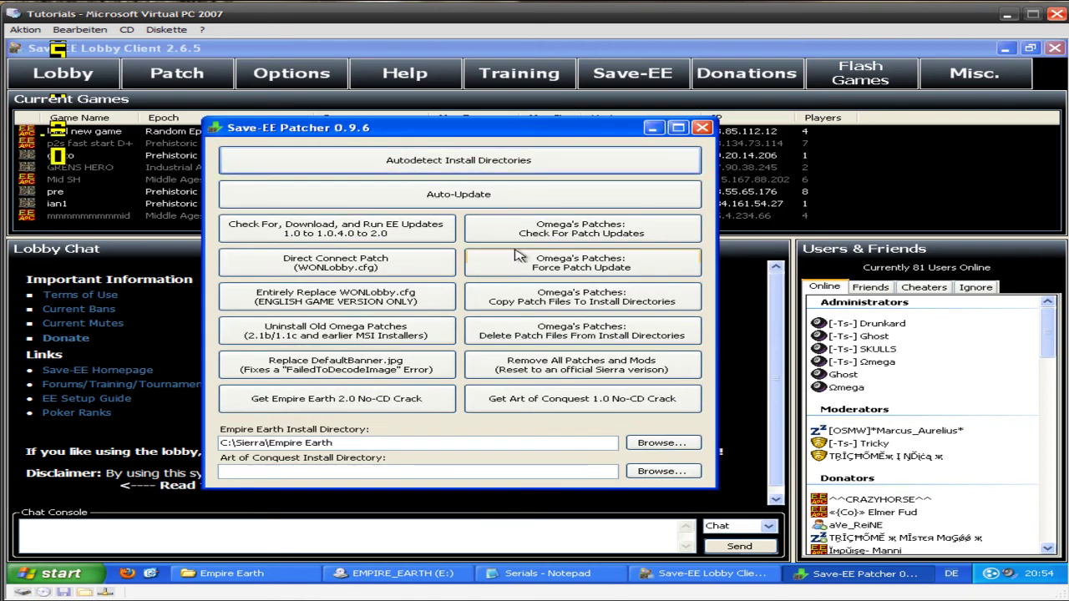
# - Remove all patches and mods from the Empire Earth installation and apply the Direct Connect Patch (WONLobby.cfg)
pyautogui.click(531, 372)
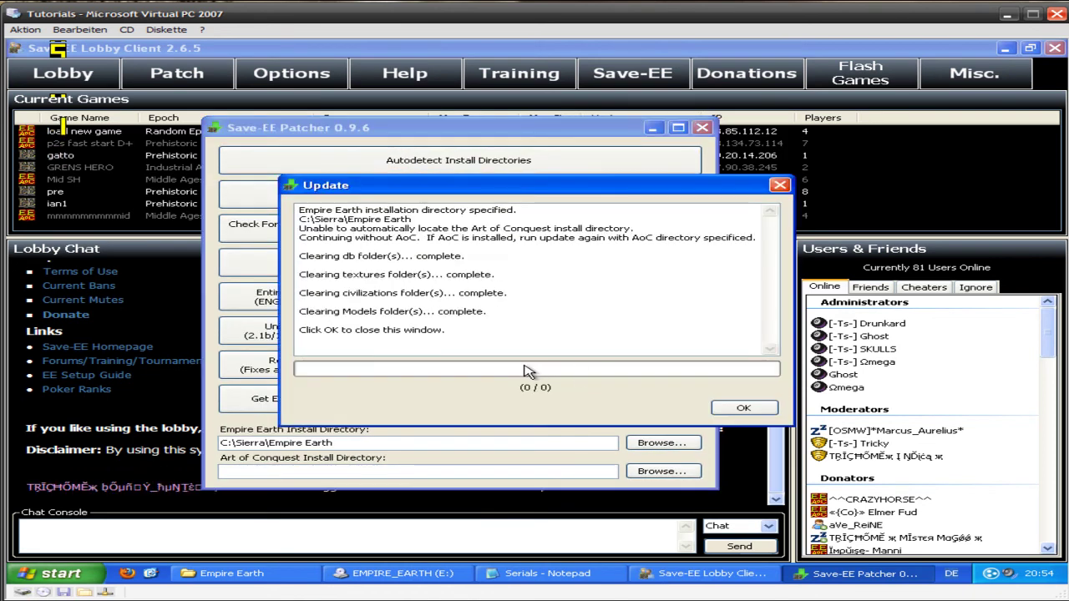
pyautogui.click(725, 409)
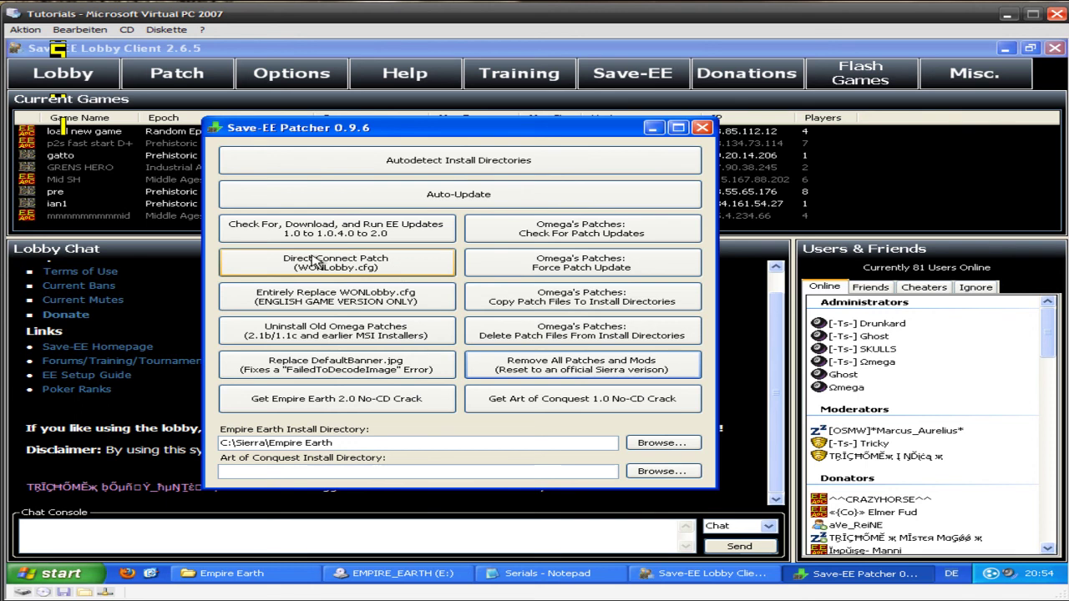
pyautogui.click(275, 264)
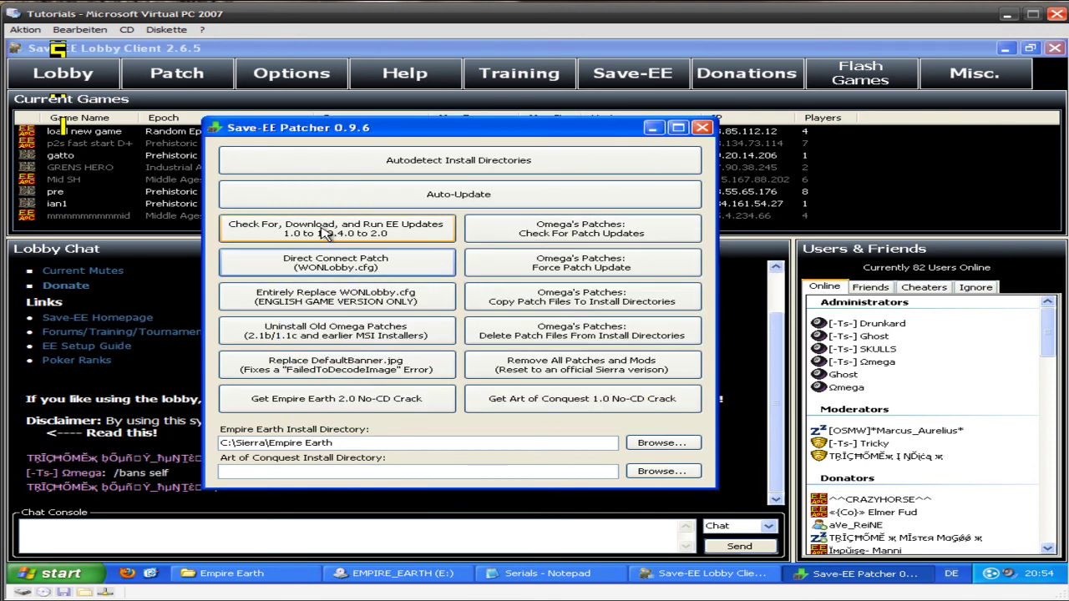
# - Run the patcher's Auto-Update and choose the game's language for the EE 1.0.4.0 update
pyautogui.click(396, 204)
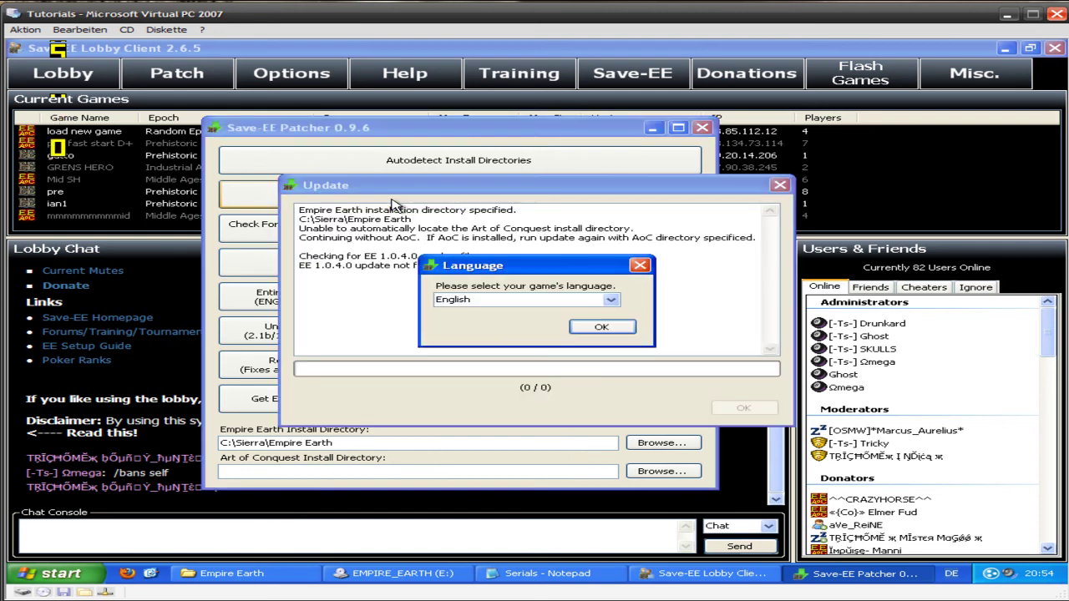
pyautogui.click(610, 299)
pyautogui.click(493, 322)
pyautogui.click(603, 330)
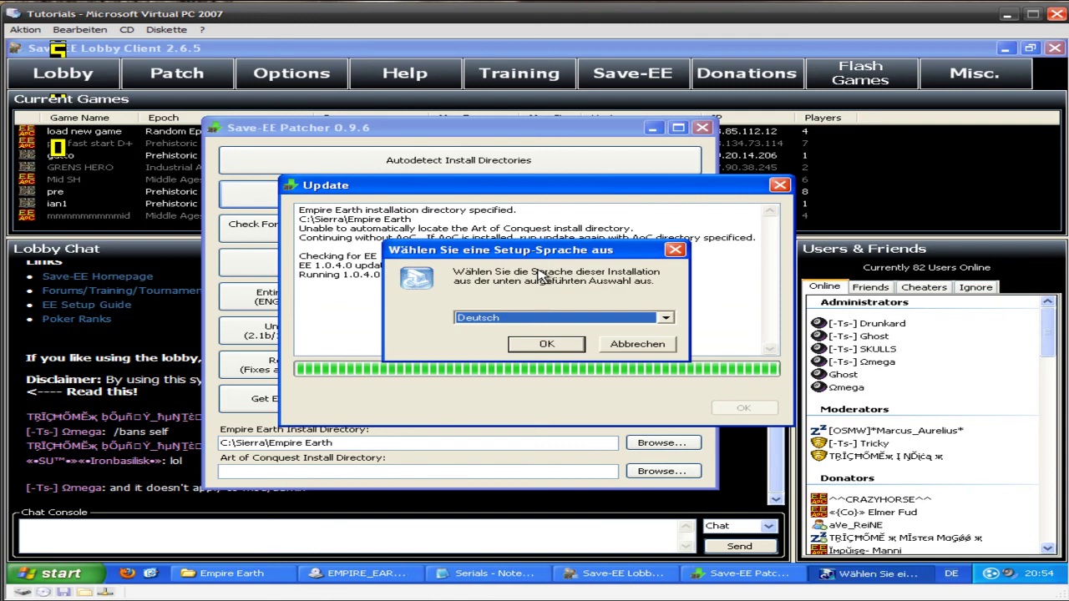
# - Install the Empire Earth 1.0.4.0 patch with Deutsch as the setup language into C:\Sierra\Empire Earth
pyautogui.click(545, 344)
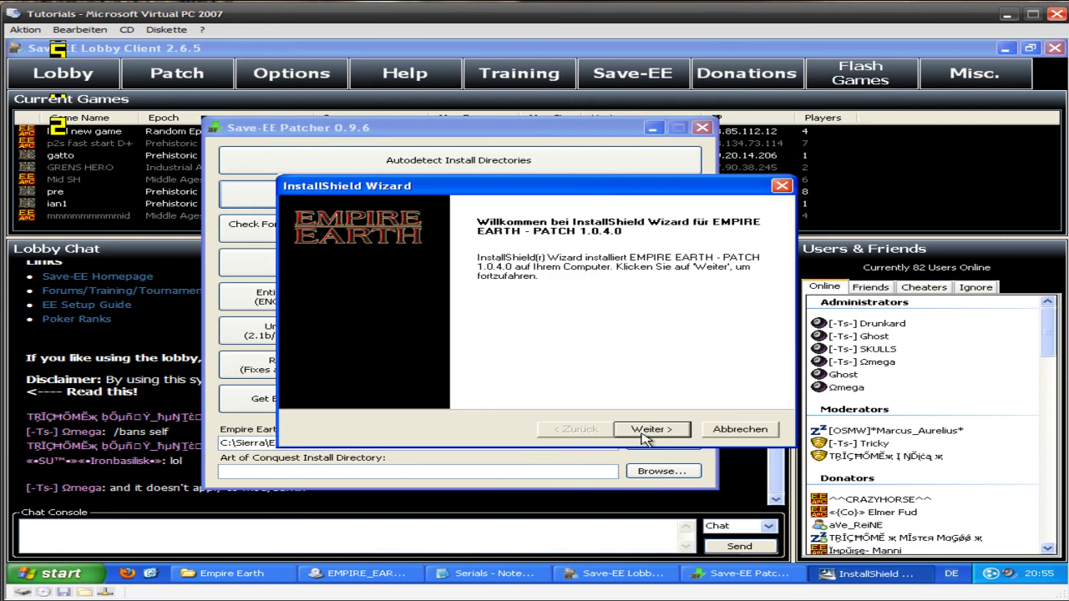
pyautogui.click(644, 433)
pyautogui.click(647, 429)
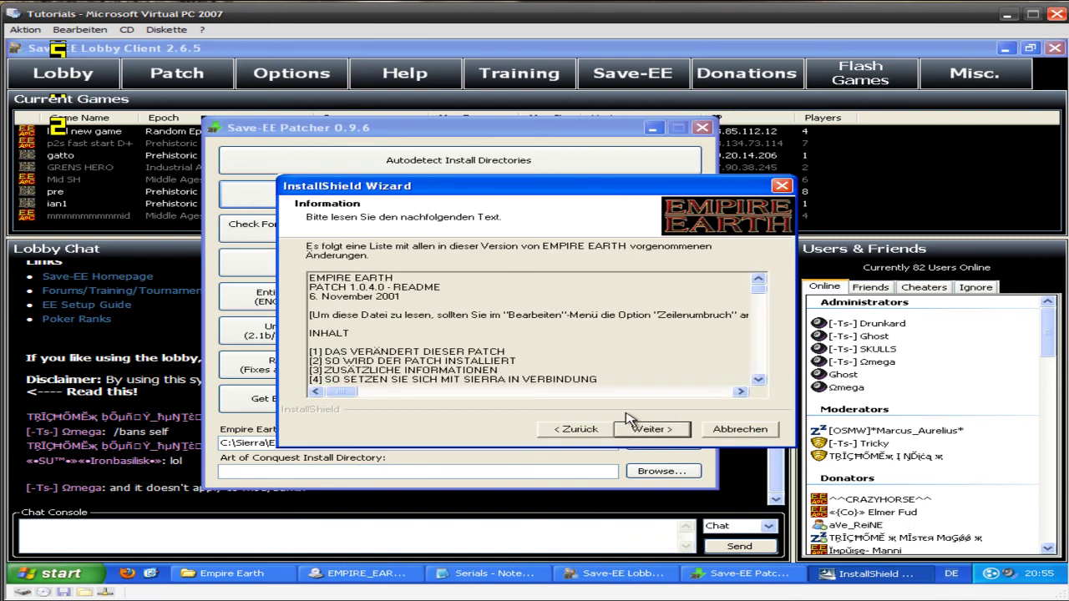
pyautogui.click(632, 428)
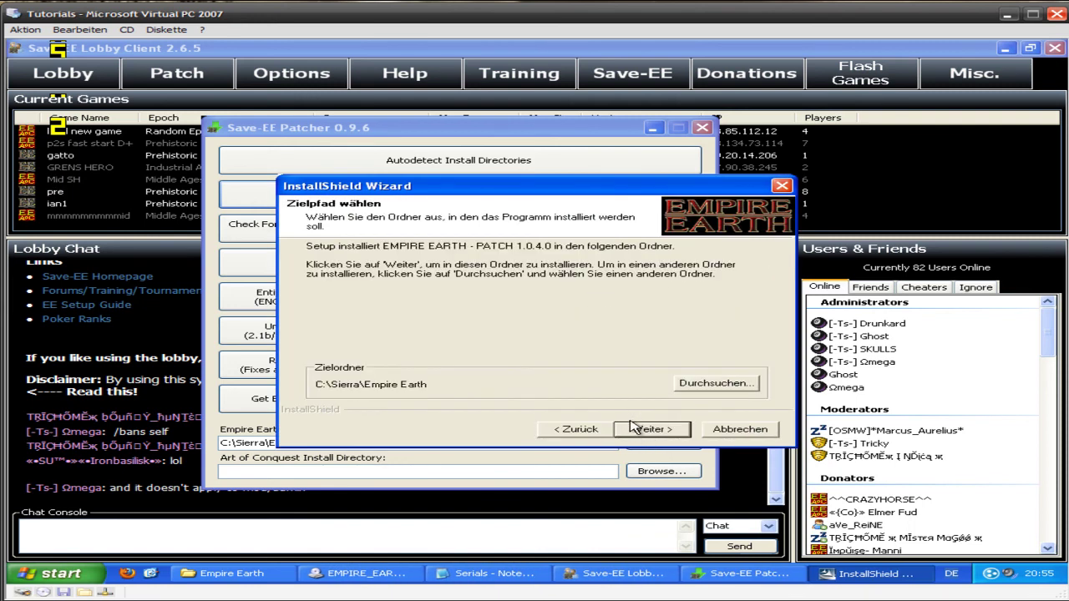
pyautogui.click(635, 429)
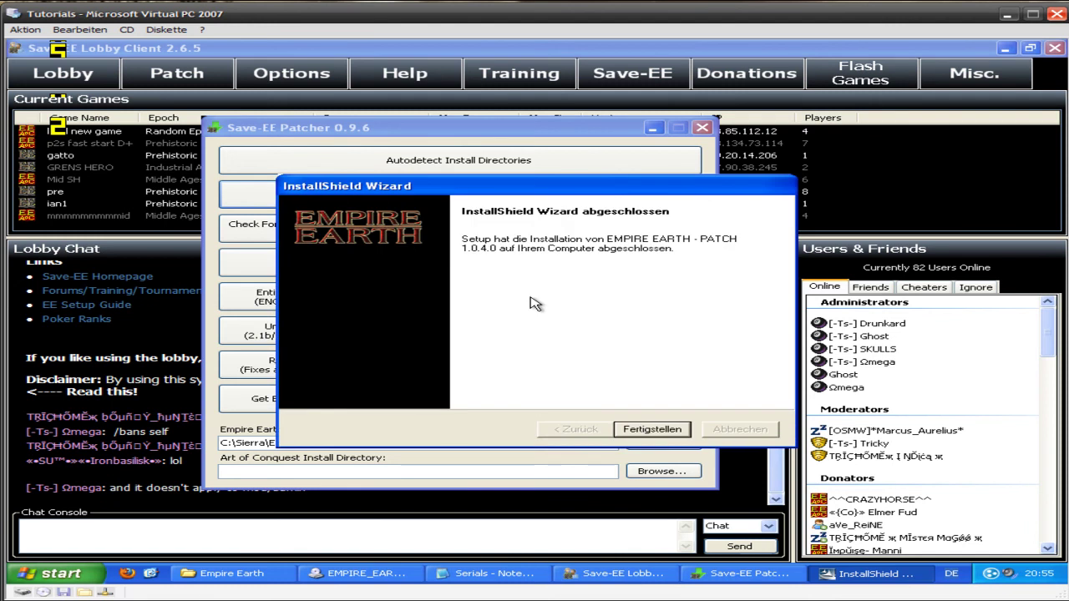
# - Finish the 1.0.4.0 patch installer and choose the game's language for the EE 2.0 update
pyautogui.click(633, 431)
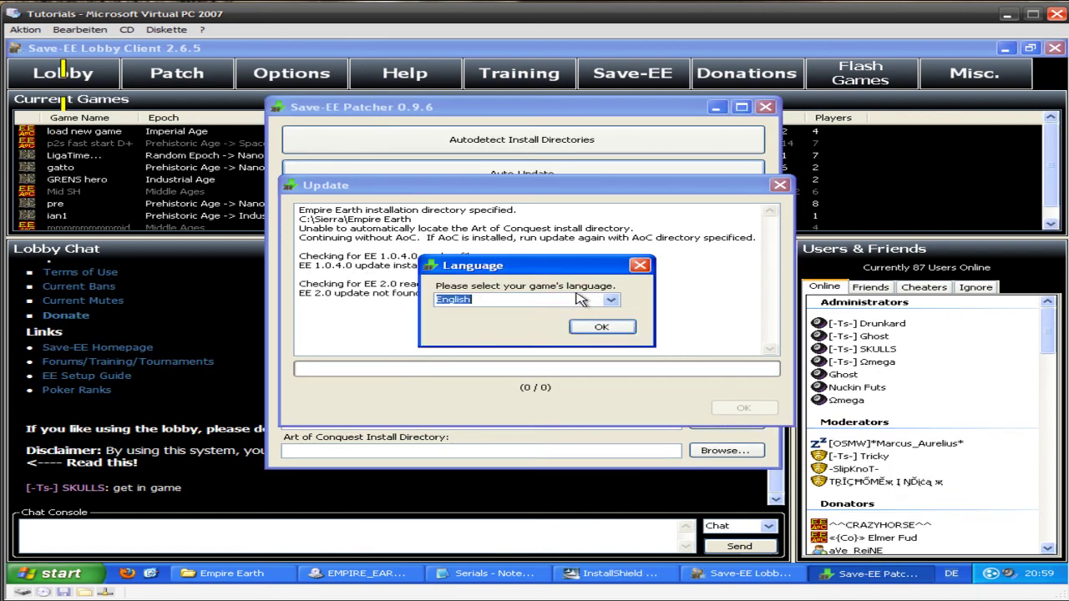
pyautogui.click(610, 301)
pyautogui.click(603, 313)
pyautogui.click(608, 327)
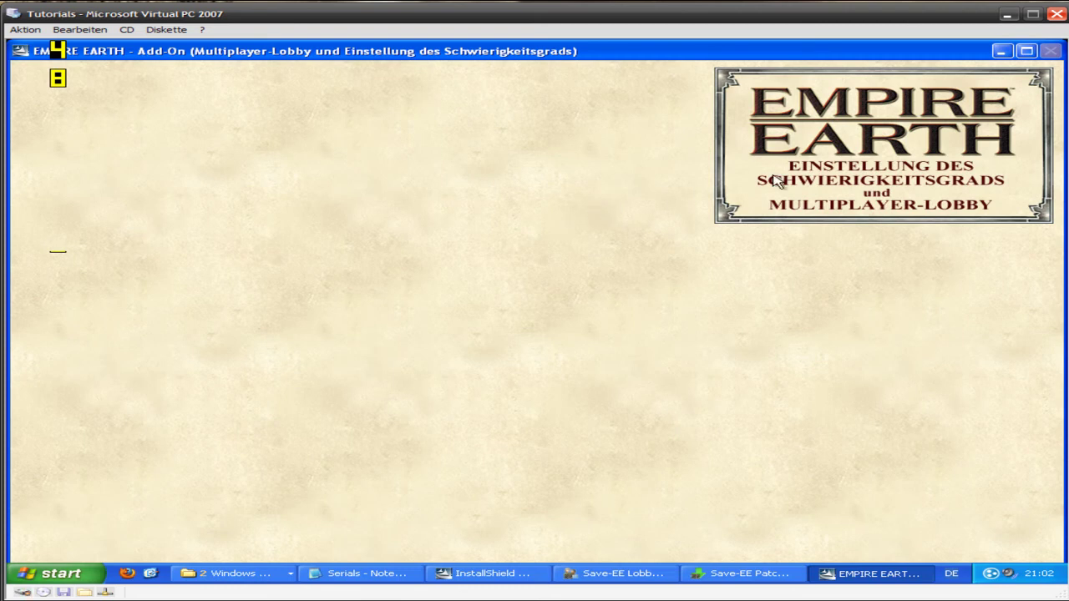
# - Proceed in the Empire Earth Add-On setup and fill in the CD code copied from the first line of the Serials notes
pyautogui.click(645, 429)
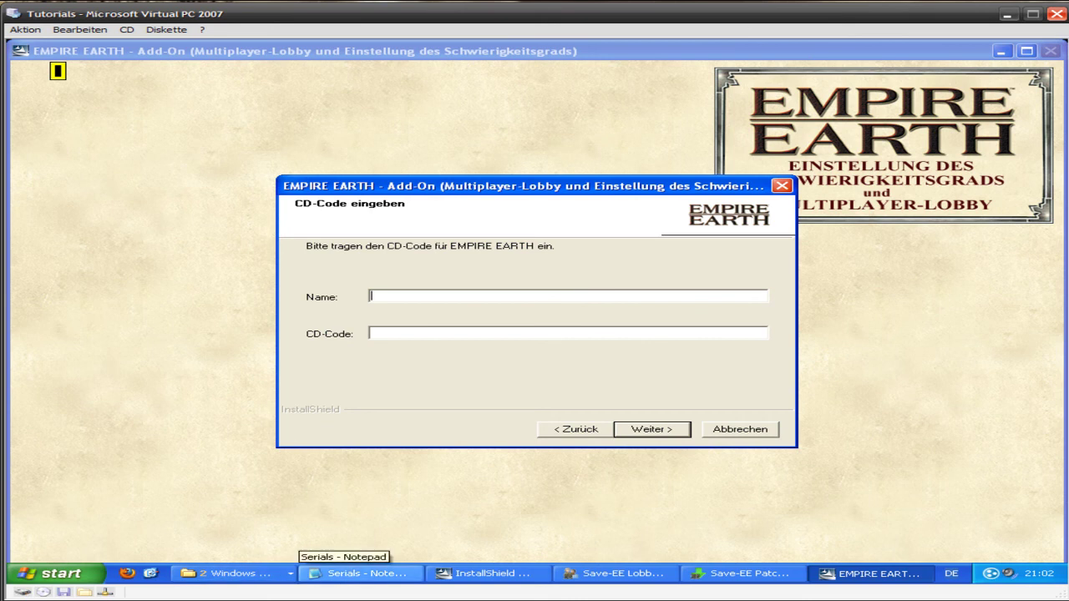
pyautogui.click(359, 573)
pyautogui.moveTo(649, 84); pyautogui.dragTo(1038, 102)
pyautogui.moveTo(495, 98); pyautogui.dragTo(750, 110)
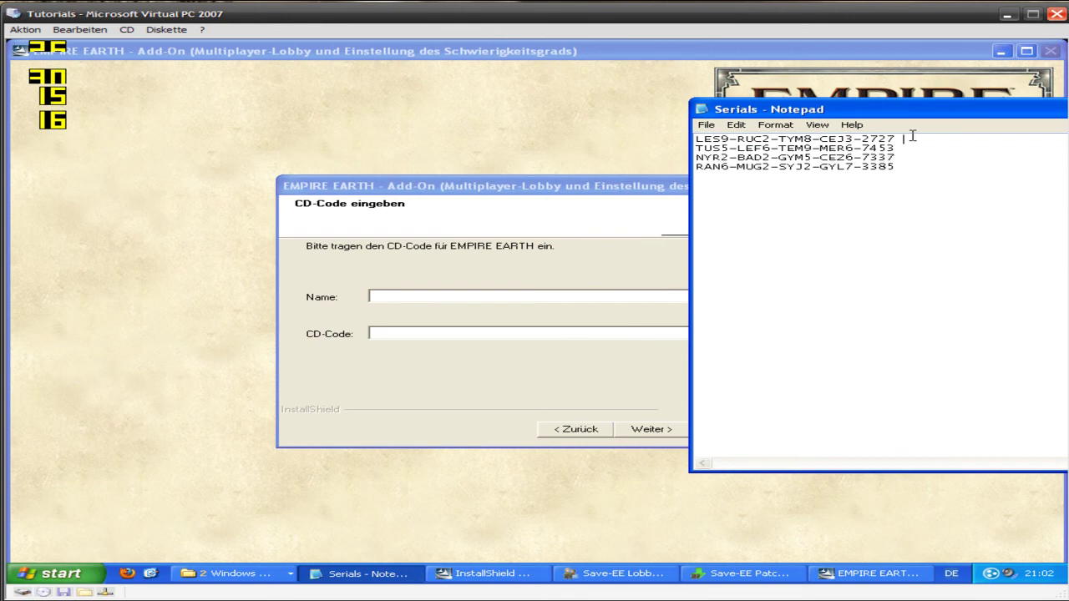
pyautogui.moveTo(914, 136); pyautogui.dragTo(11, 107)
pyautogui.hotkey('ctrl', 'c')
pyautogui.click(450, 336)
pyautogui.hotkey('ctrl', 'v')
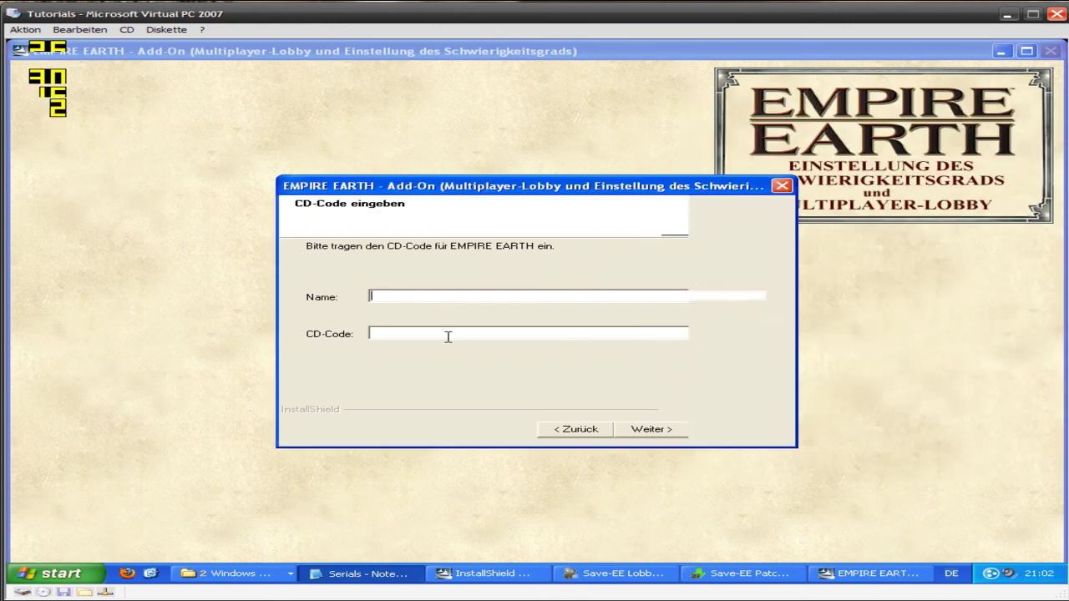
pyautogui.hotkey('ctrl', 'v')
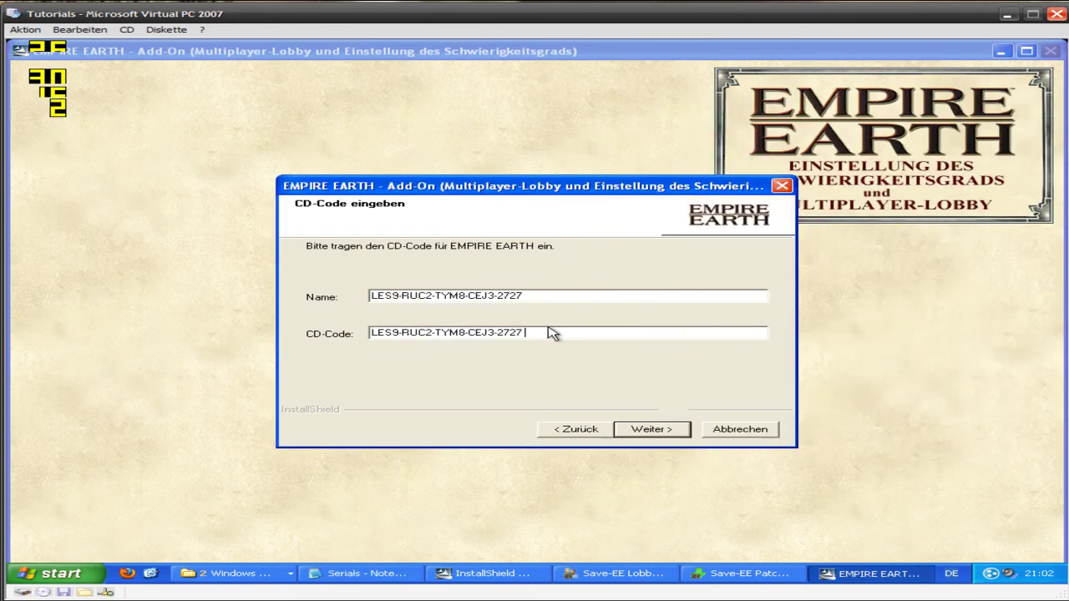
# - Replace the Name entry with a placeholder user name, submit the registration details and accept the licence agreement
pyautogui.moveTo(549, 298); pyautogui.dragTo(50, 272)
pyautogui.write('kackwurst')
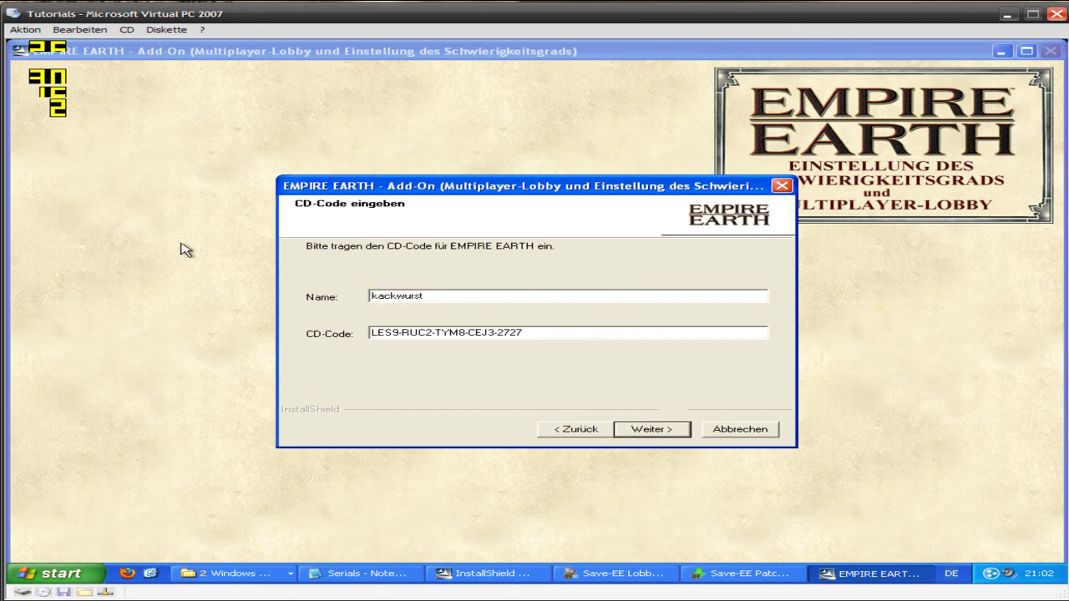
pyautogui.click(673, 436)
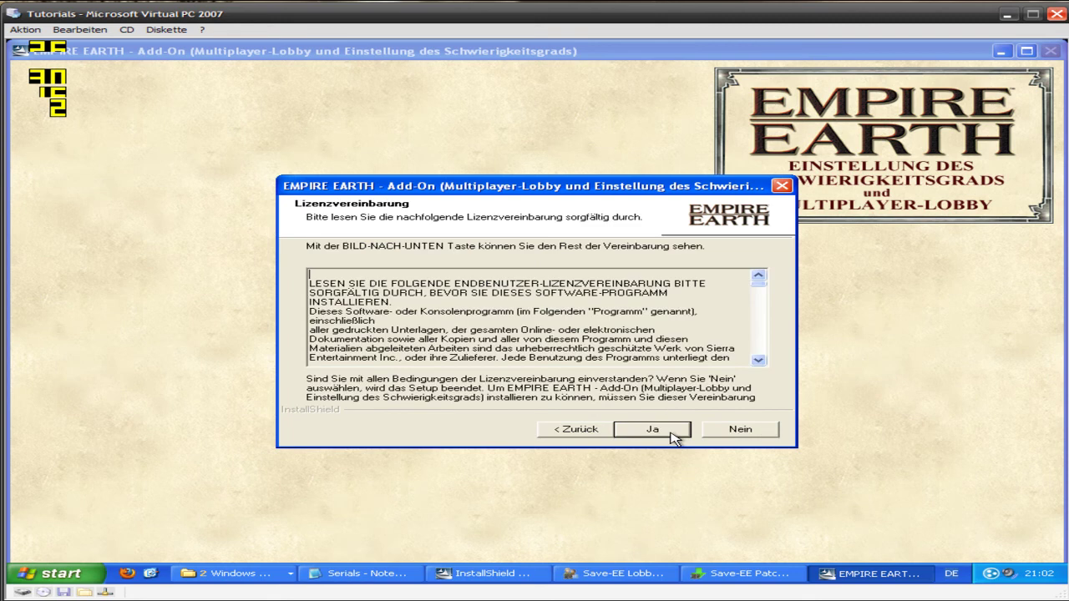
pyautogui.click(675, 436)
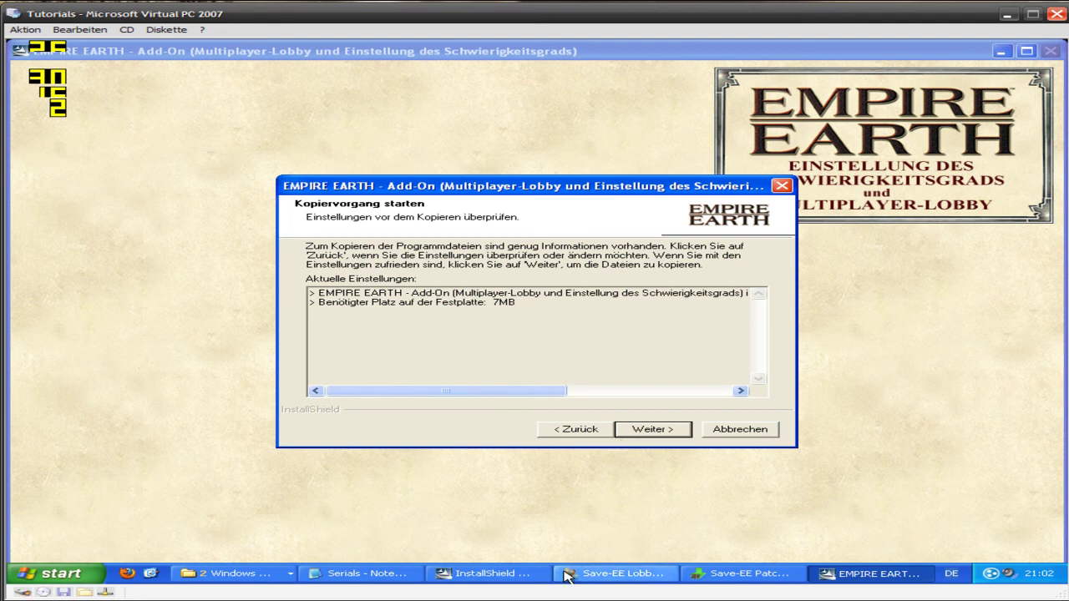
pyautogui.click(714, 576)
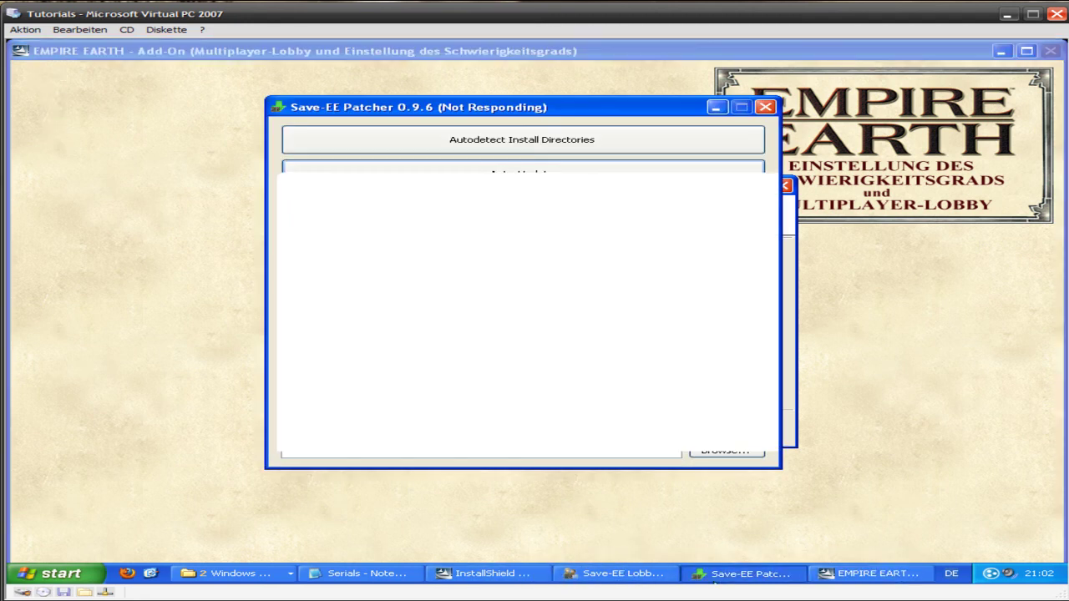
pyautogui.click(743, 575)
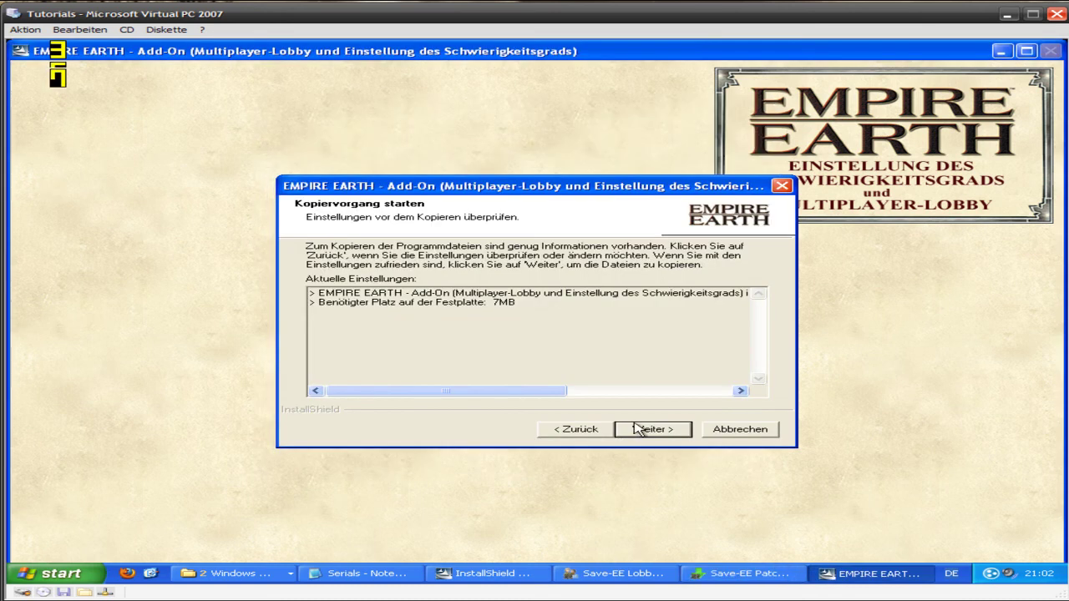
pyautogui.click(151, 573)
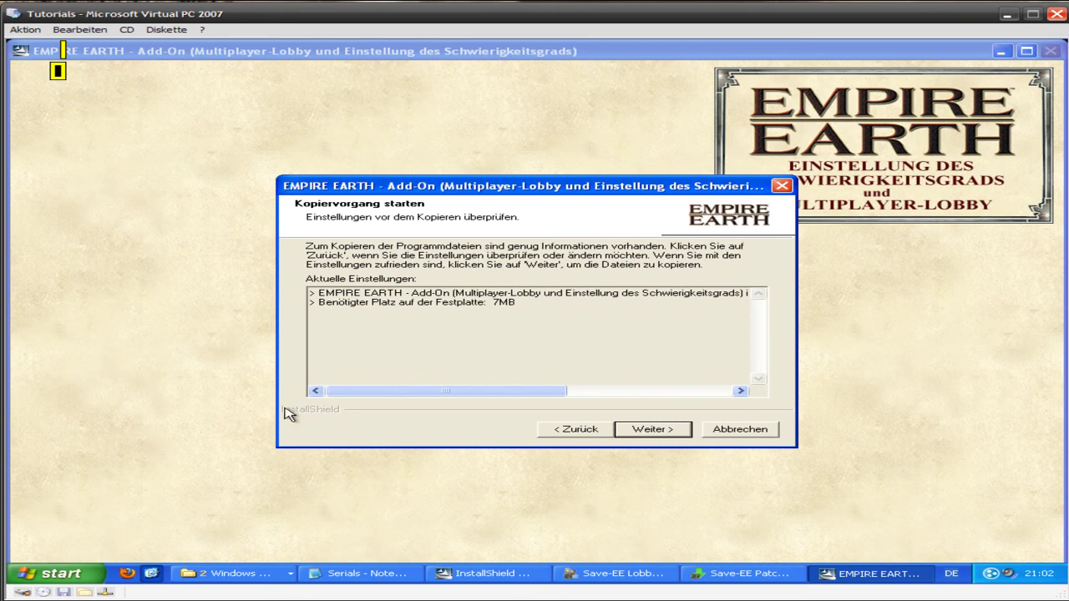
pyautogui.click(1002, 52)
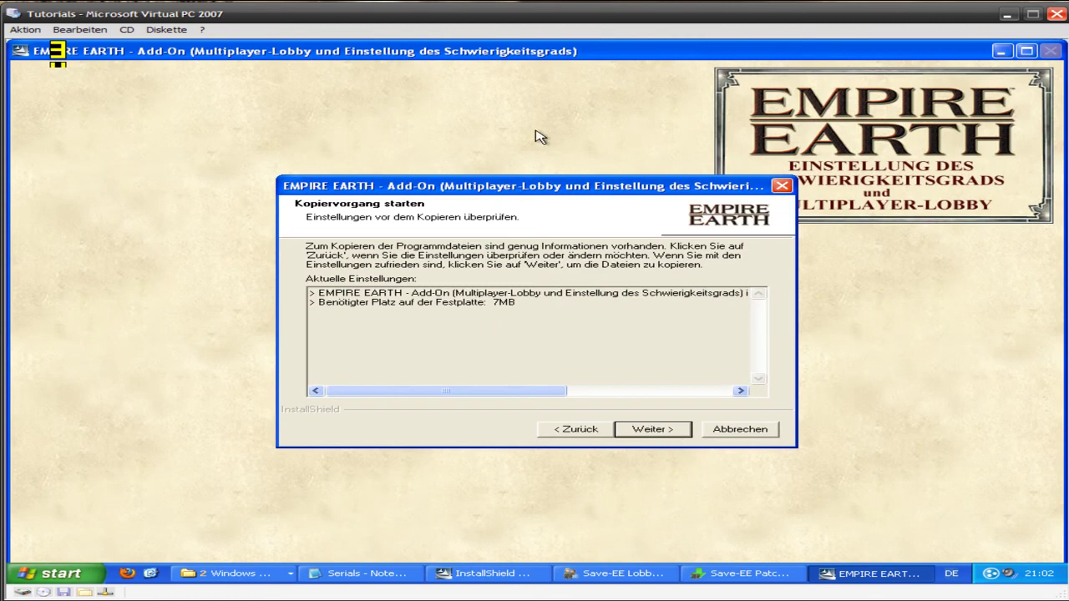
# - Start copying the add-on's files and finish the setup without displaying the ReadMe file
pyautogui.press('Return')
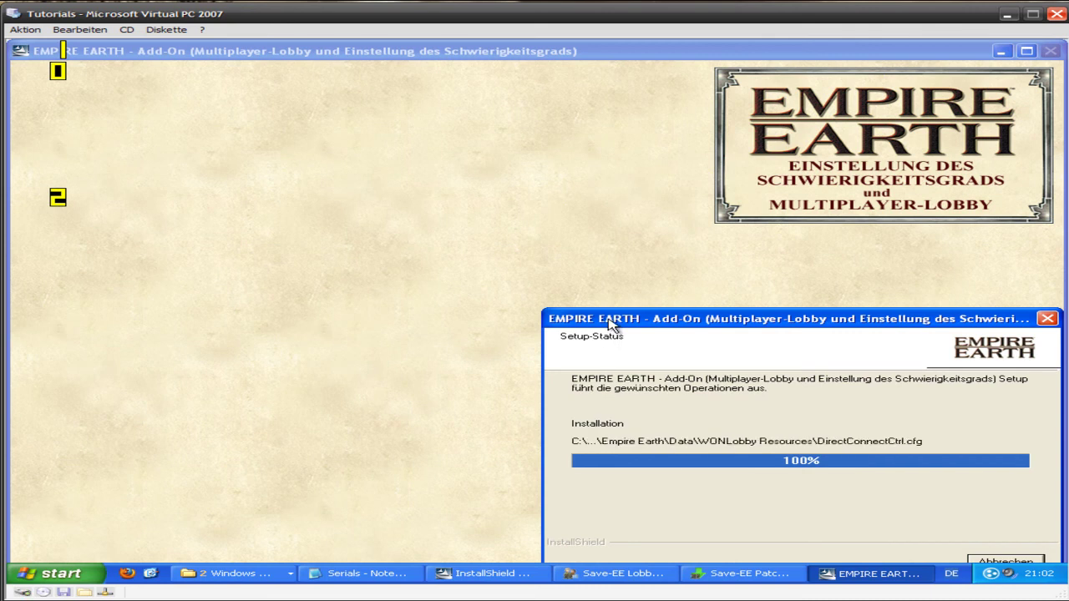
pyautogui.moveTo(610, 324); pyautogui.dragTo(191, 79)
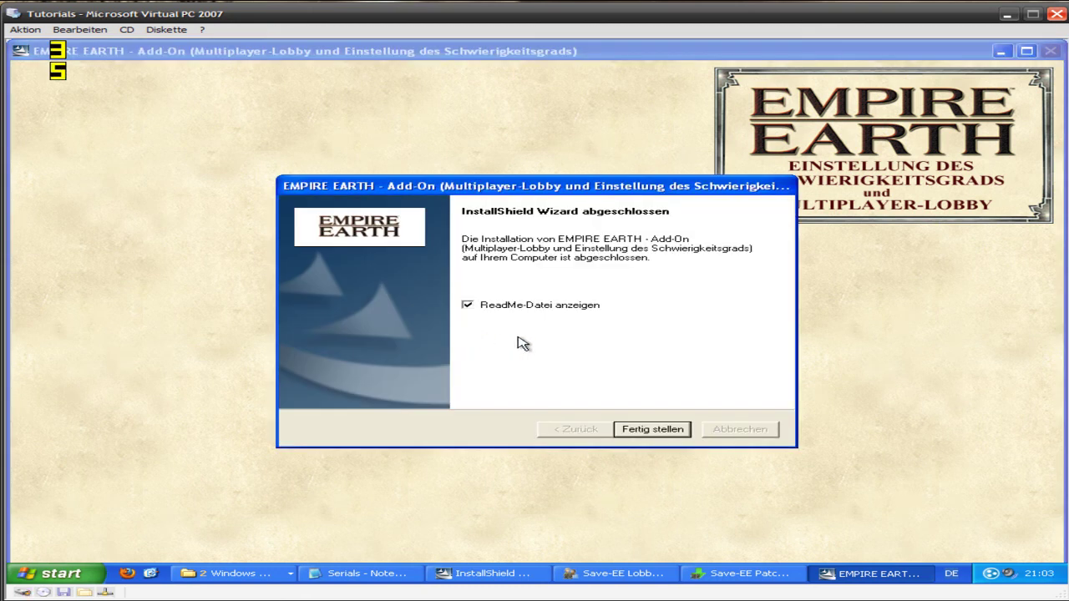
pyautogui.click(541, 306)
pyautogui.click(654, 430)
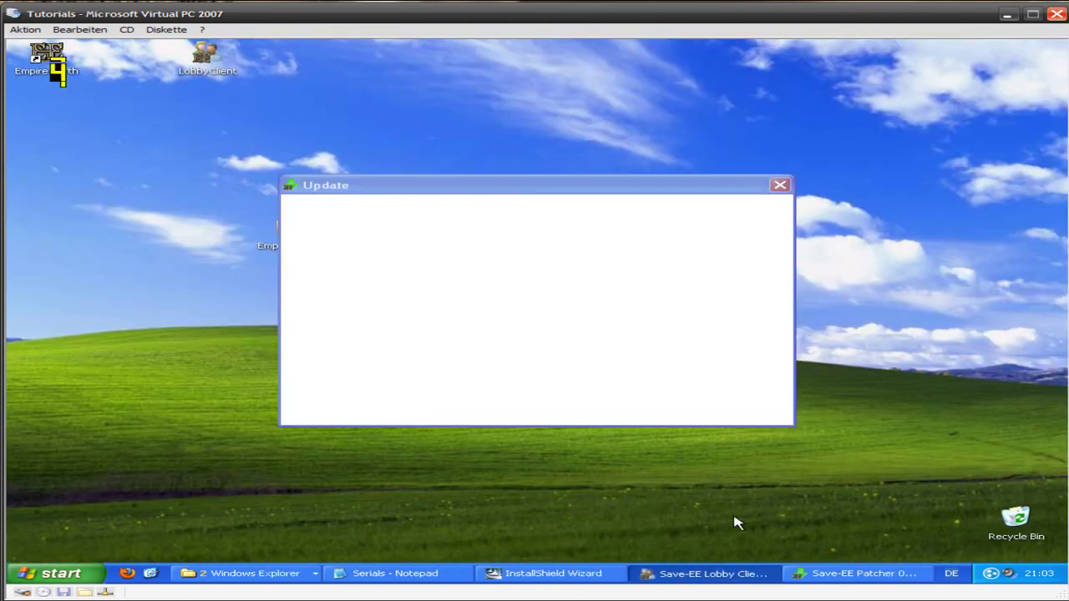
pyautogui.moveTo(480, 112); pyautogui.dragTo(481, 192)
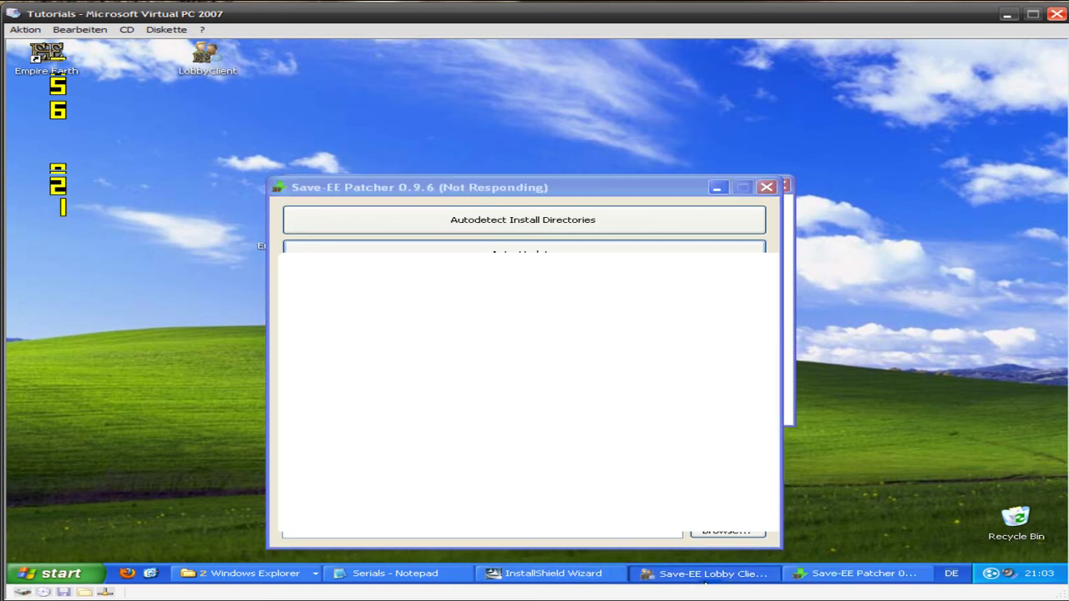
pyautogui.click(708, 577)
pyautogui.click(702, 577)
pyautogui.click(702, 577)
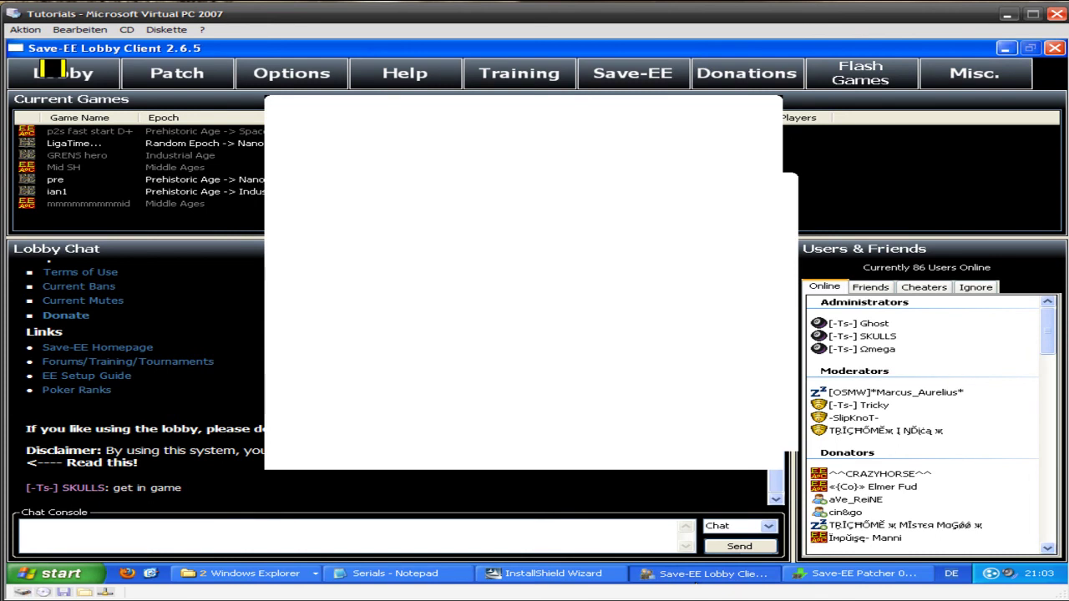
pyautogui.click(701, 576)
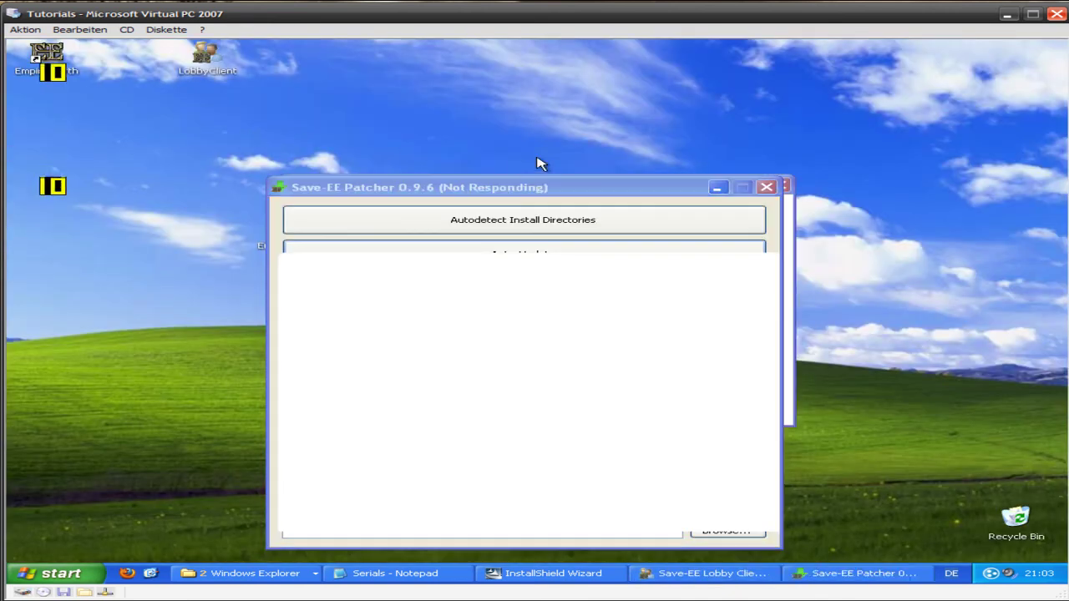
pyautogui.rightClick(873, 578)
pyautogui.click(974, 353)
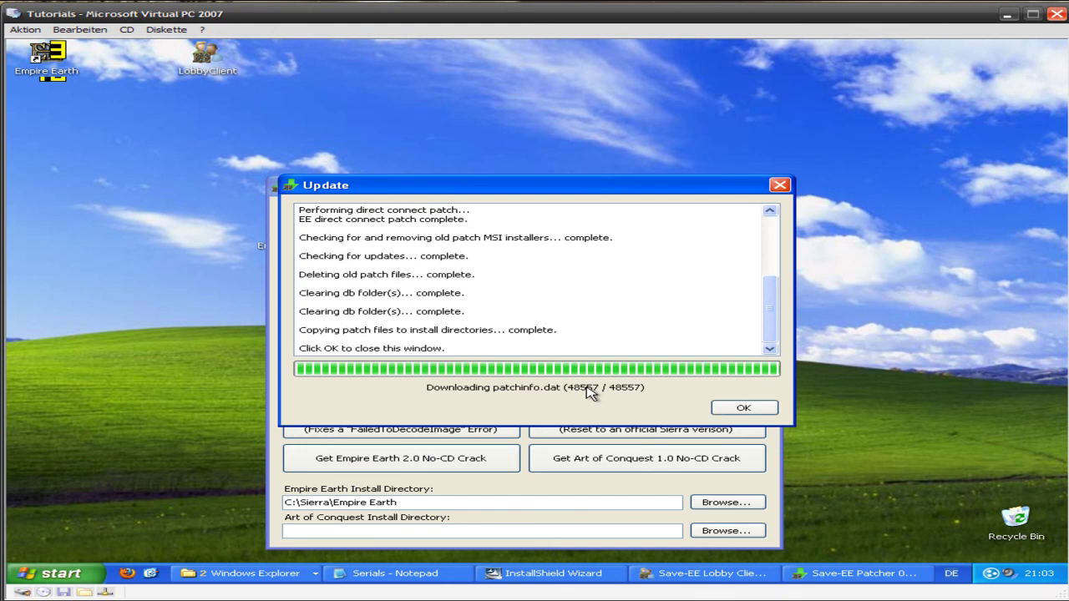
# - Dismiss the finished update report, get the Empire Earth 2.0 No-CD Crack through the Save-EE Patcher, and close the patcher
pyautogui.click(744, 408)
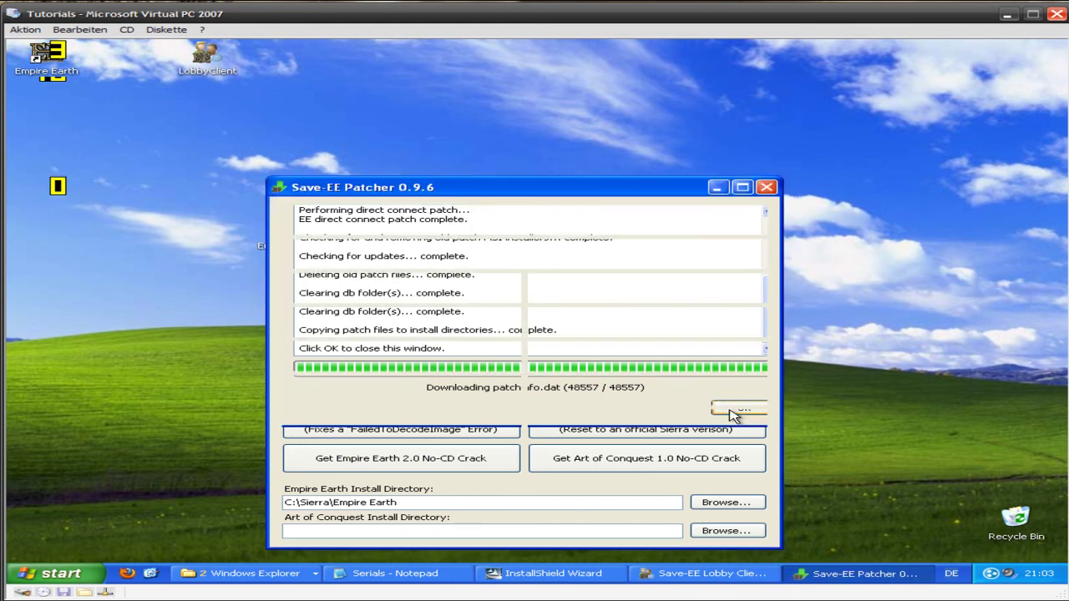
pyautogui.click(449, 468)
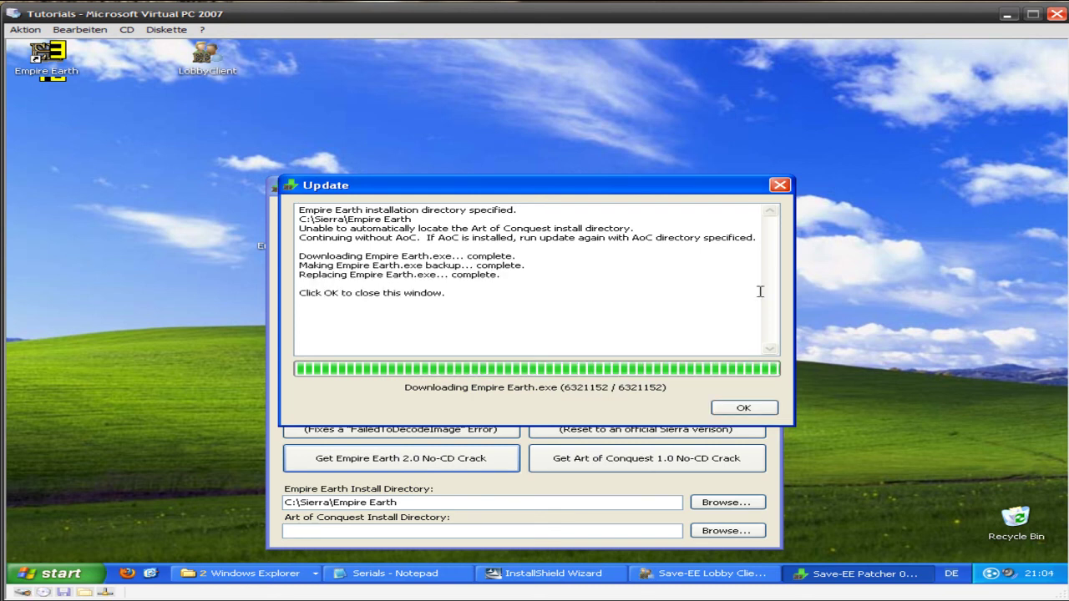
pyautogui.click(746, 407)
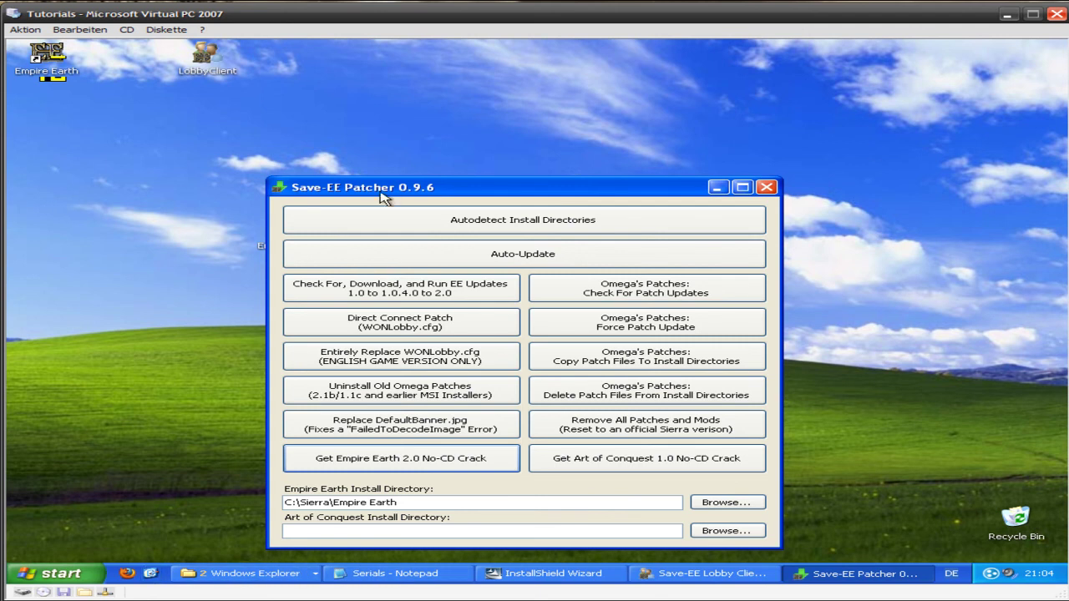
pyautogui.click(767, 189)
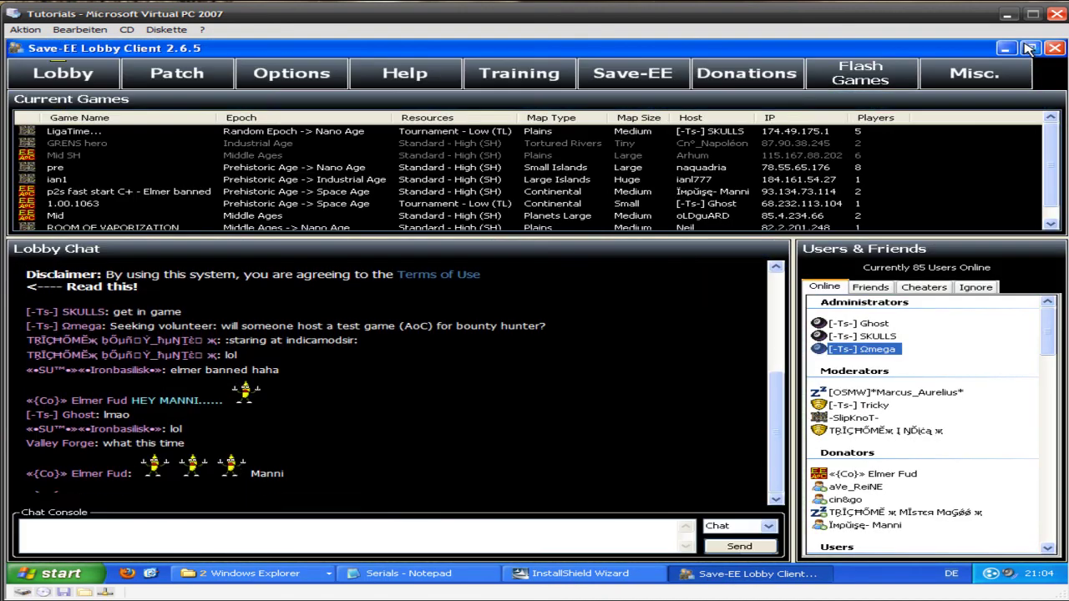
# - Restore the maximized Save-EE Lobby Client to a floating window and reposition it on the desktop
pyautogui.click(1030, 48)
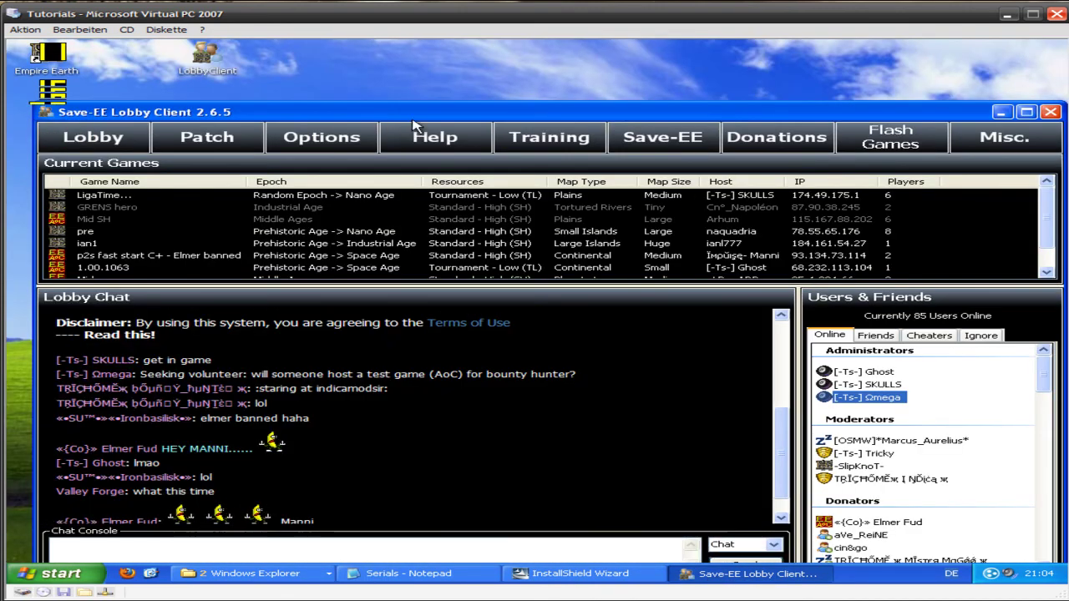
pyautogui.moveTo(401, 117)
pyautogui.mouseDown()
pyautogui.moveTo(378, 118)
pyautogui.moveTo(413, 108)
pyautogui.mouseUp()
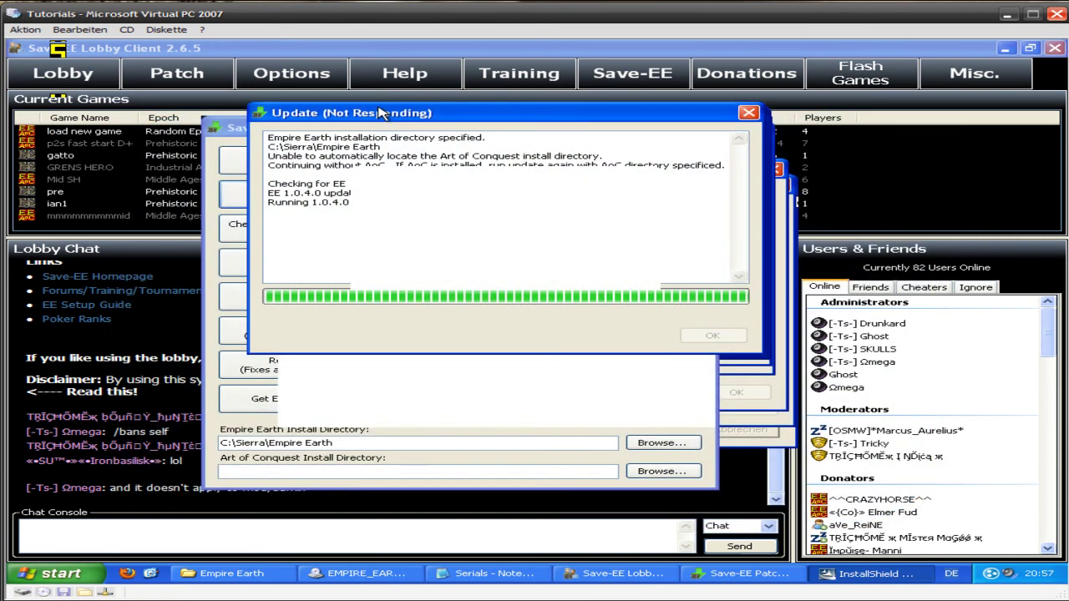
# - Try to close the frozen Update window and force the unresponsive LobbyClient.exe to end
pyautogui.moveTo(284, 308); pyautogui.dragTo(324, 127)
pyautogui.click(672, 117)
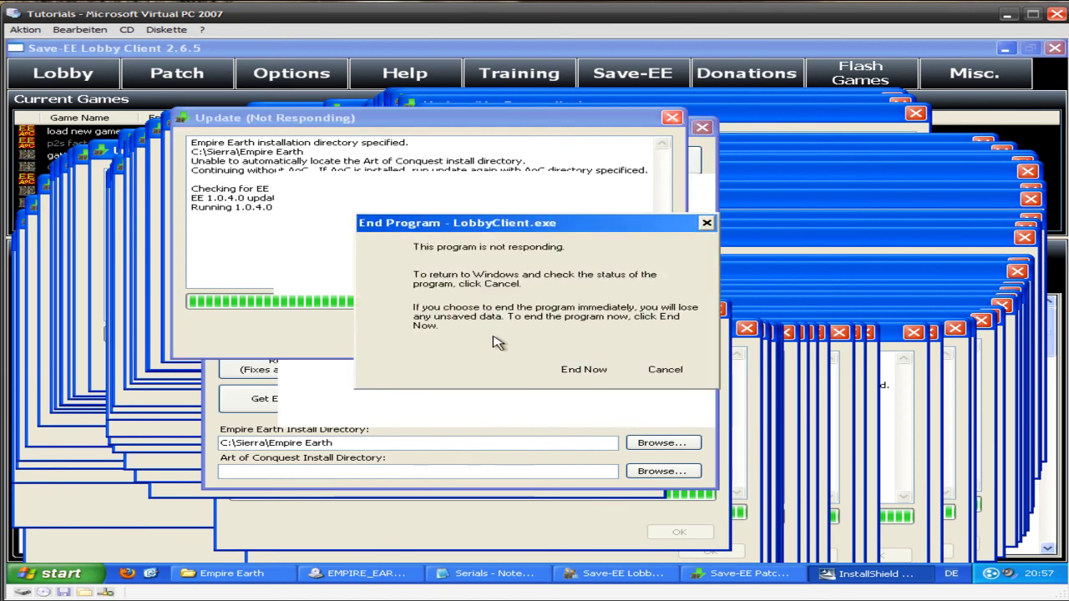
pyautogui.click(582, 369)
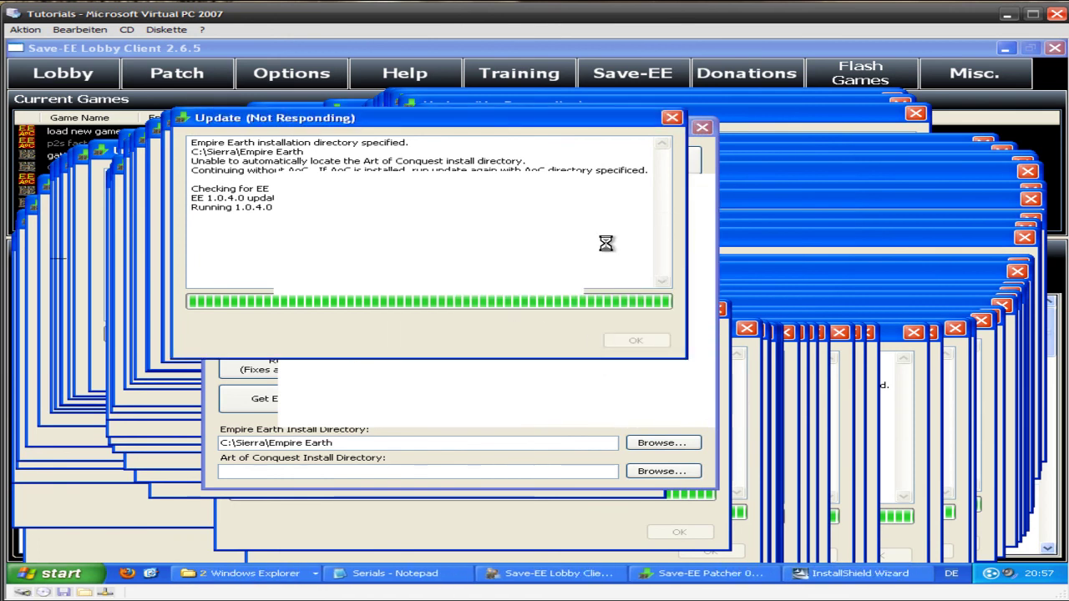
pyautogui.click(672, 117)
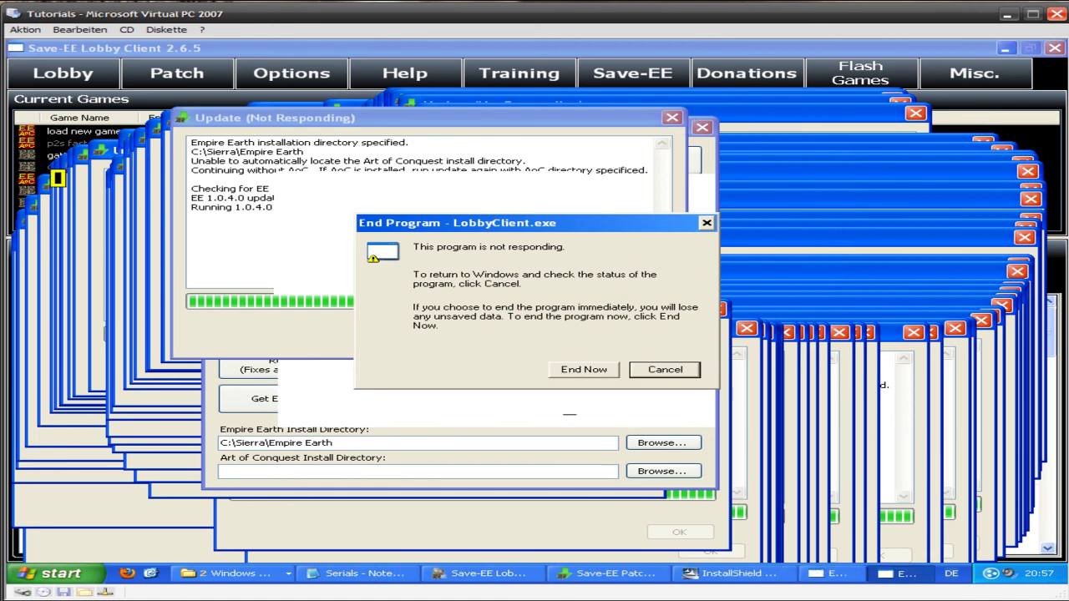
pyautogui.click(583, 369)
pyautogui.click(583, 369)
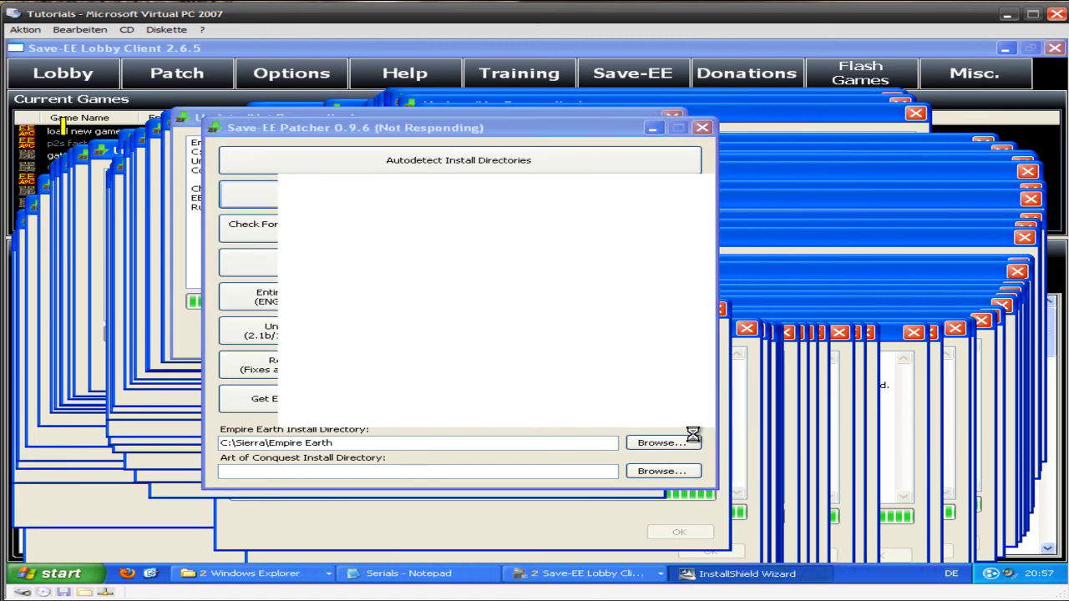
pyautogui.hotkey('ctrl', 'shift', 'Escape')
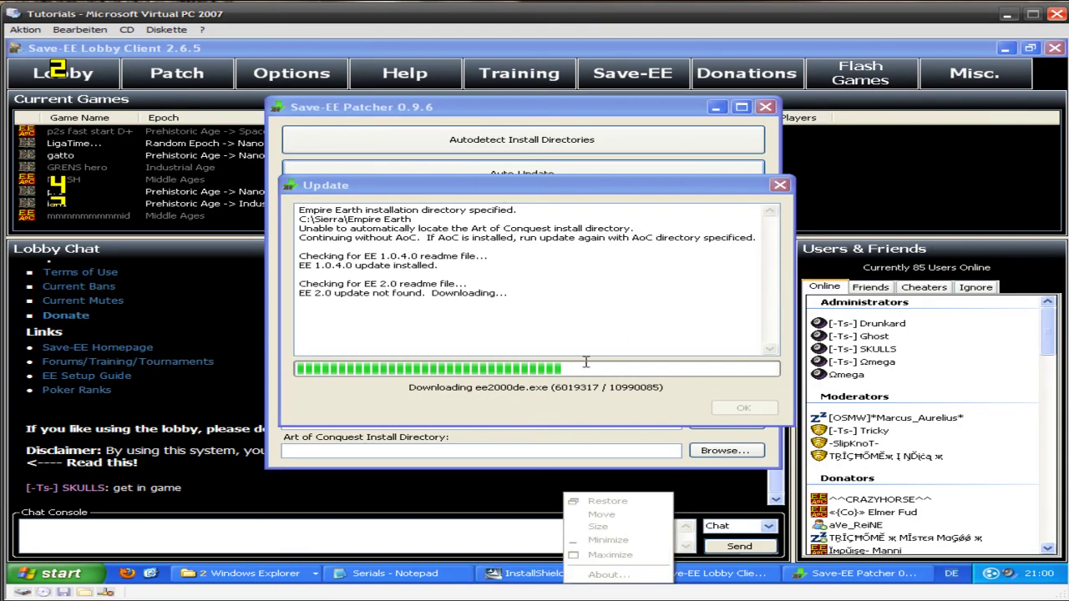
pyautogui.click(583, 310)
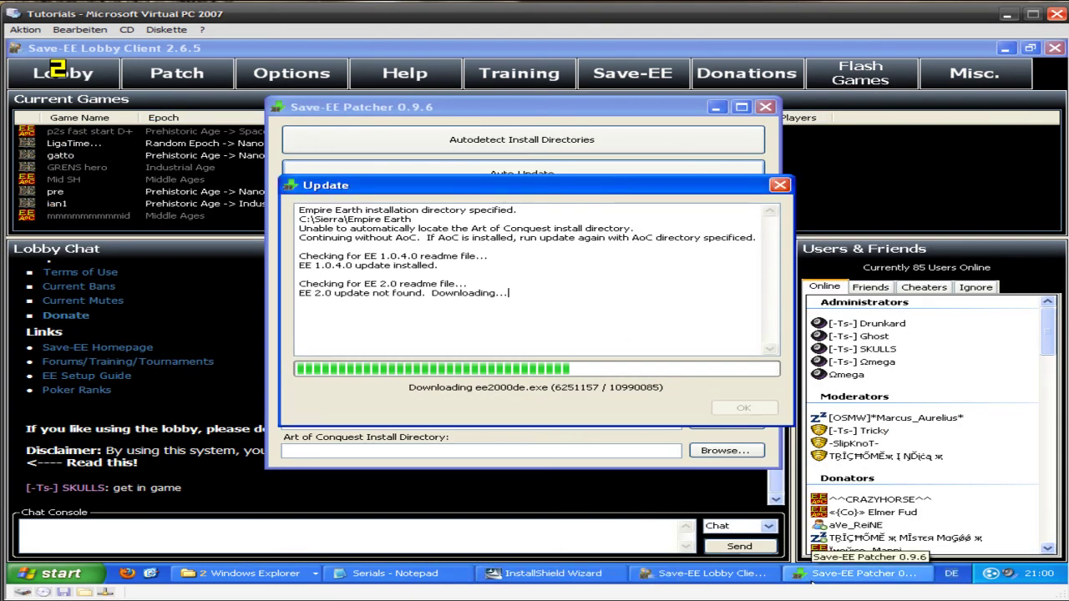
pyautogui.click(578, 584)
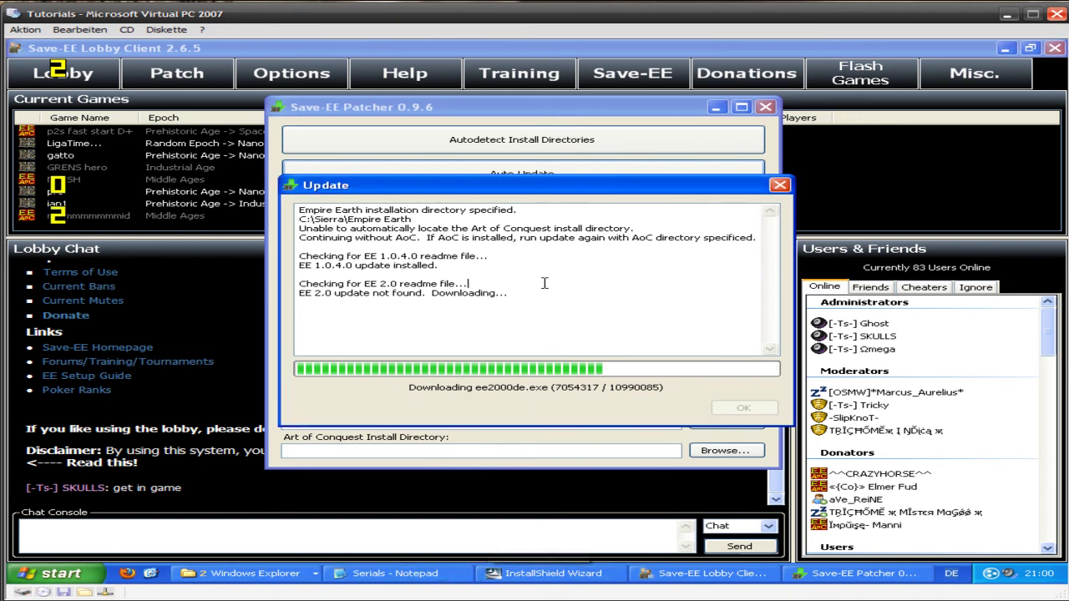
pyautogui.moveTo(558, 334); pyautogui.dragTo(529, 208)
pyautogui.click(590, 335)
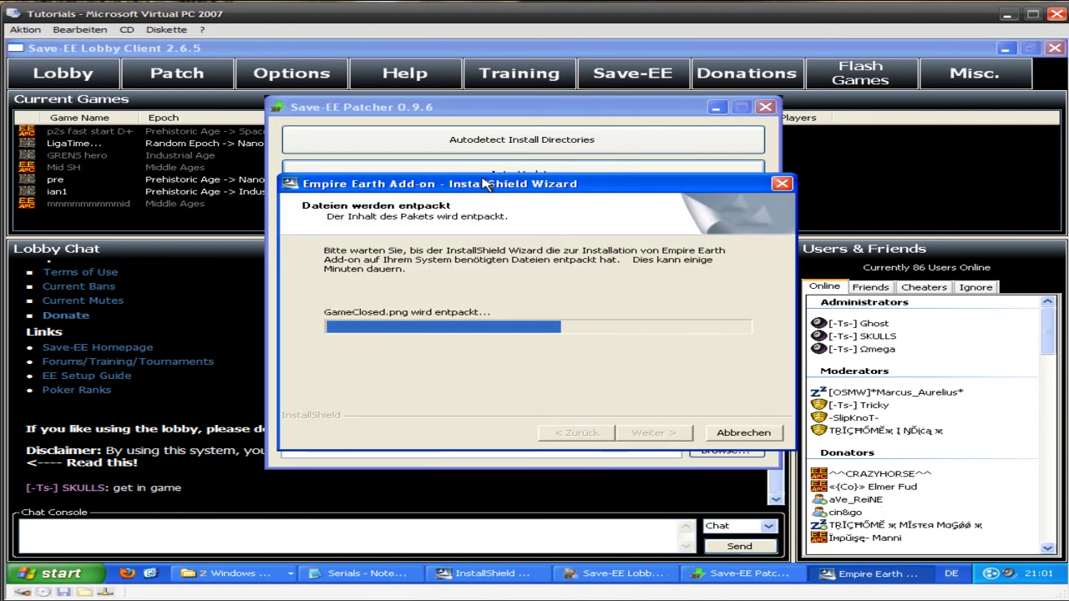
pyautogui.moveTo(463, 184); pyautogui.dragTo(417, 171)
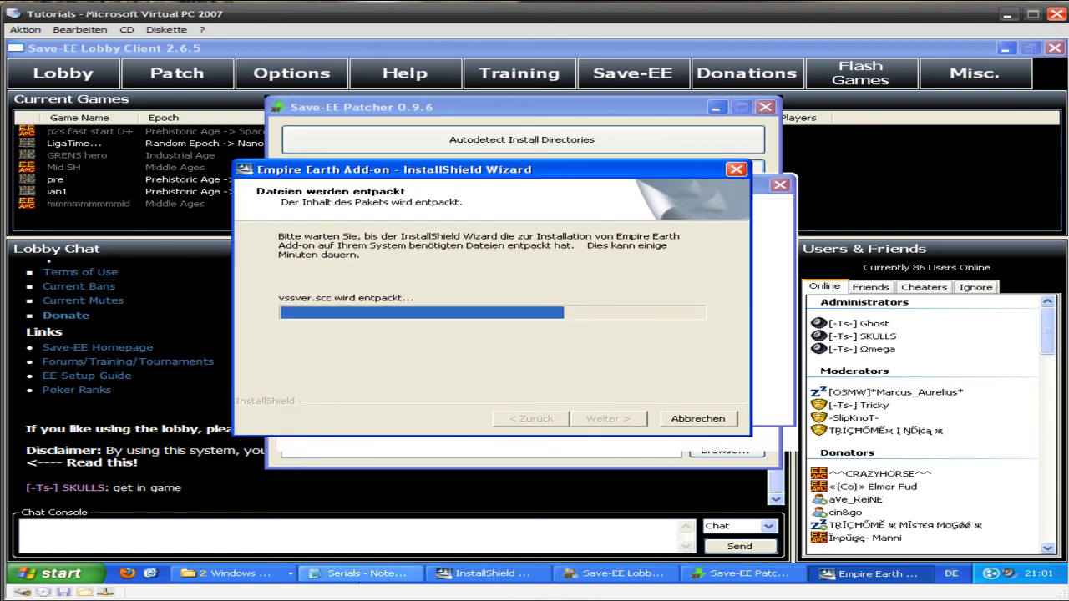
pyautogui.click(447, 575)
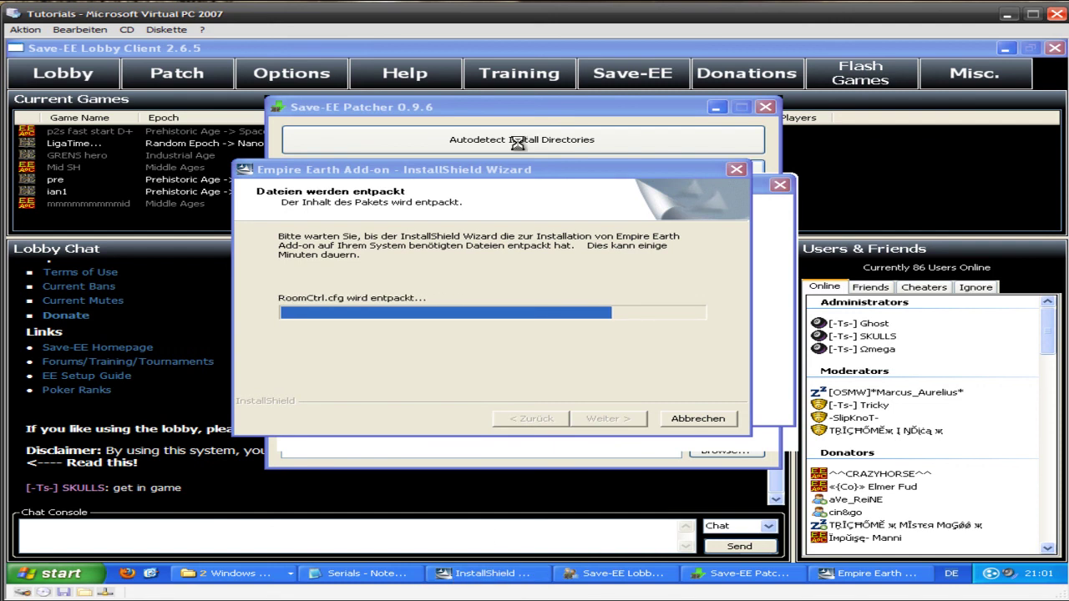
pyautogui.click(489, 112)
pyautogui.click(258, 172)
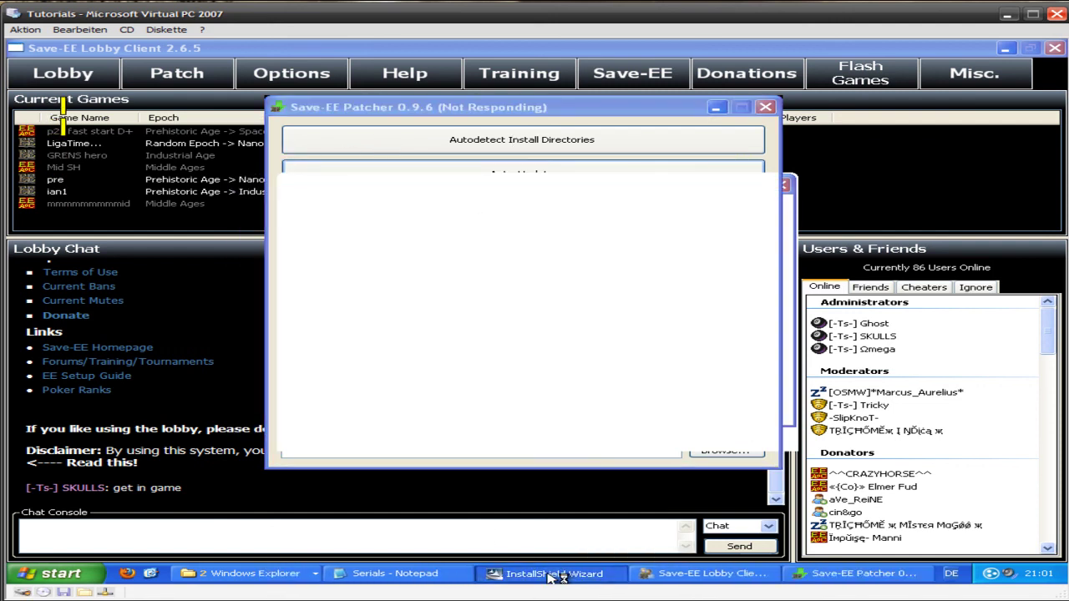
pyautogui.click(647, 575)
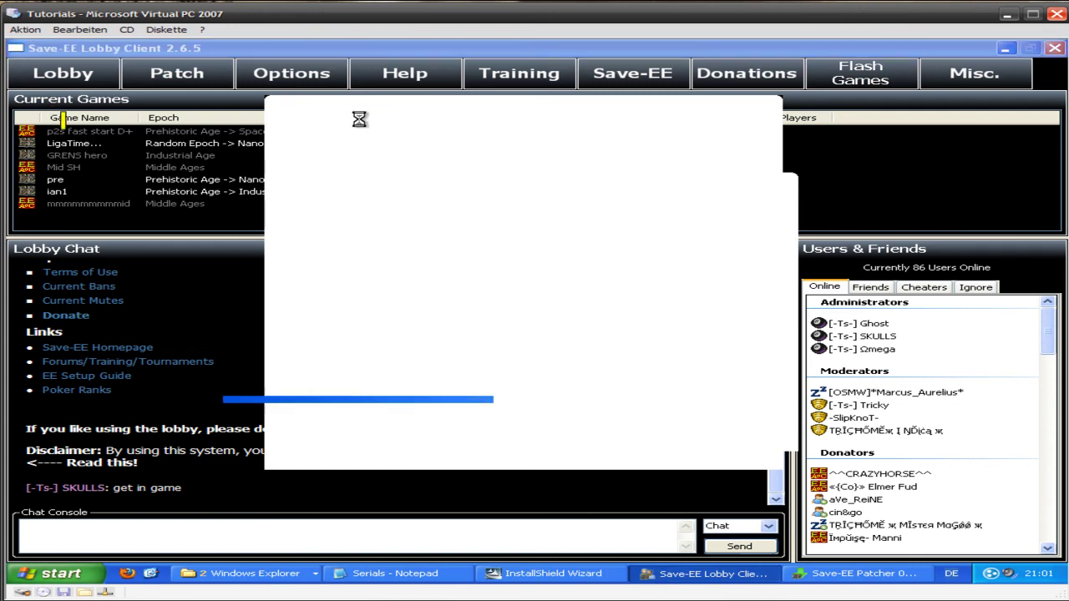